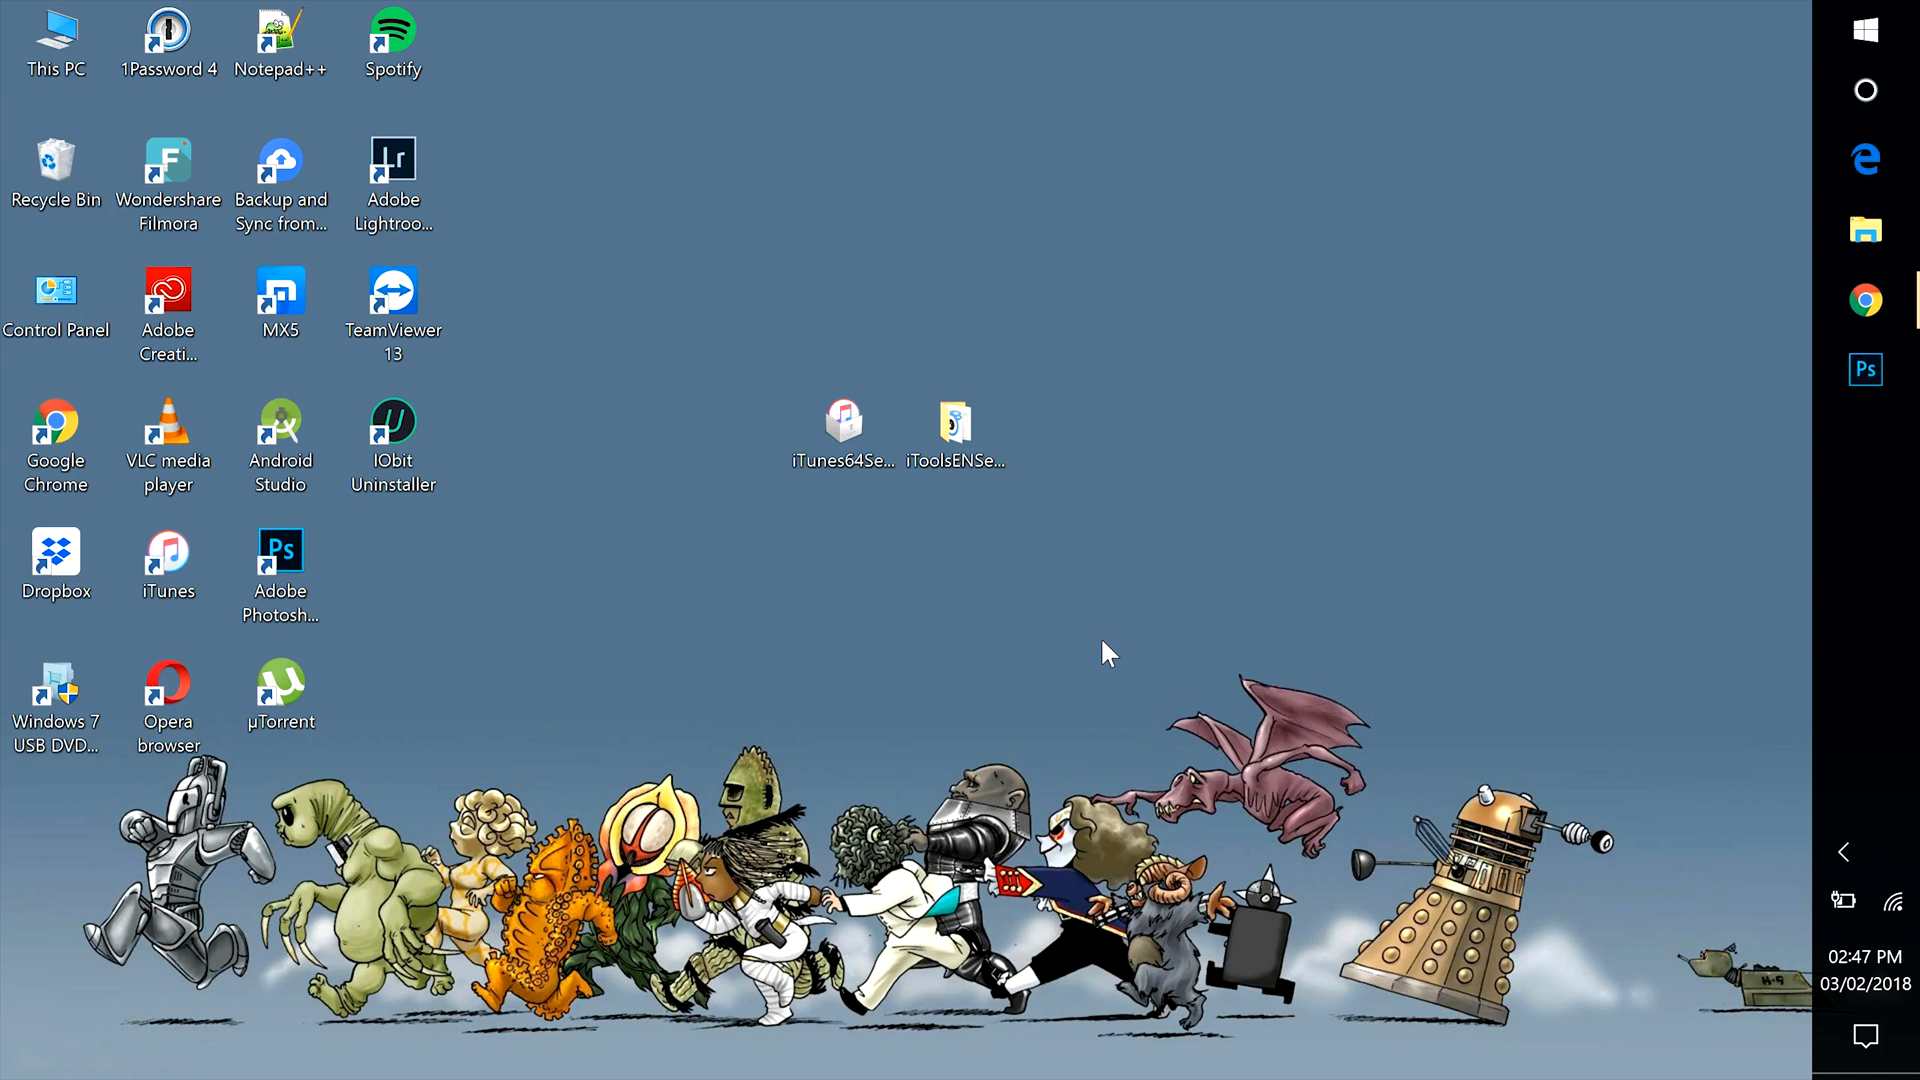
Review the installation instructions on the iTools download page in the browser
{"action": "left_click", "coordinate": [952, 431]}
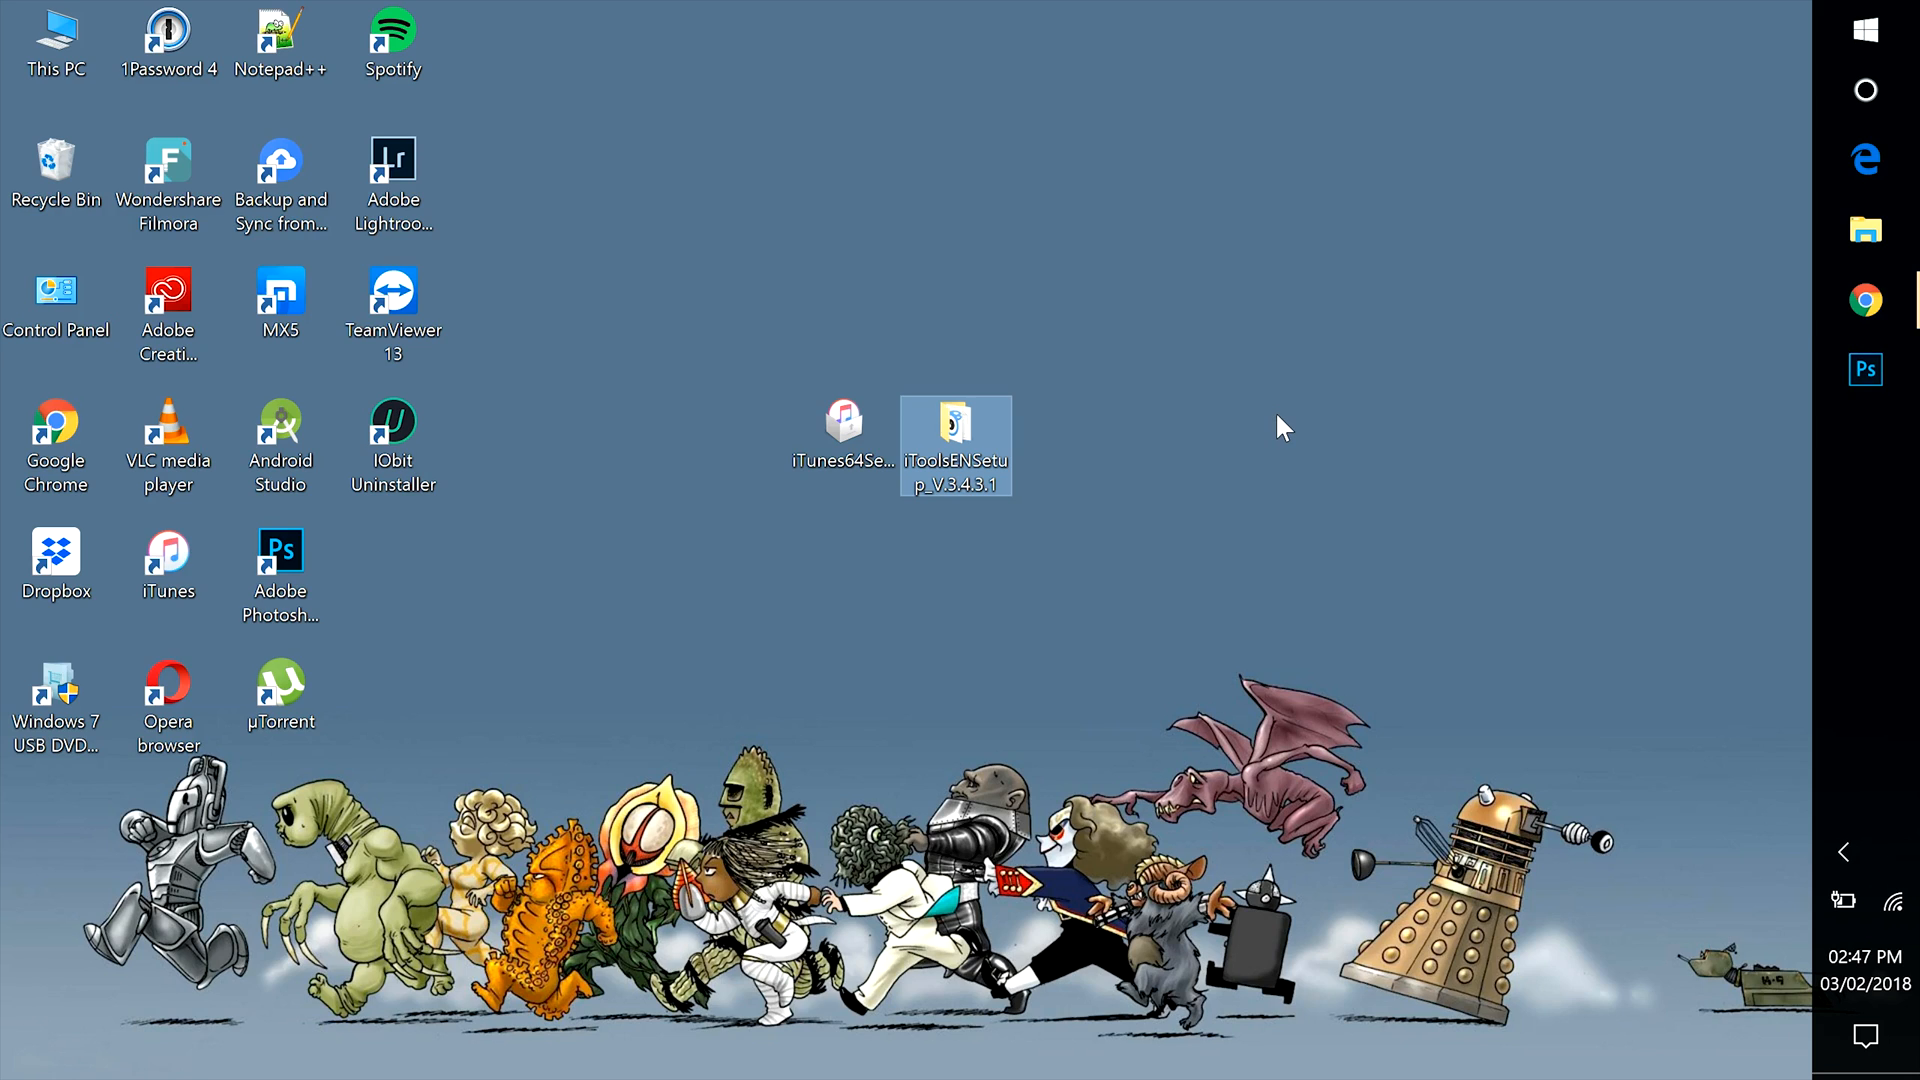
{"action": "left_click", "coordinate": [1864, 301]}
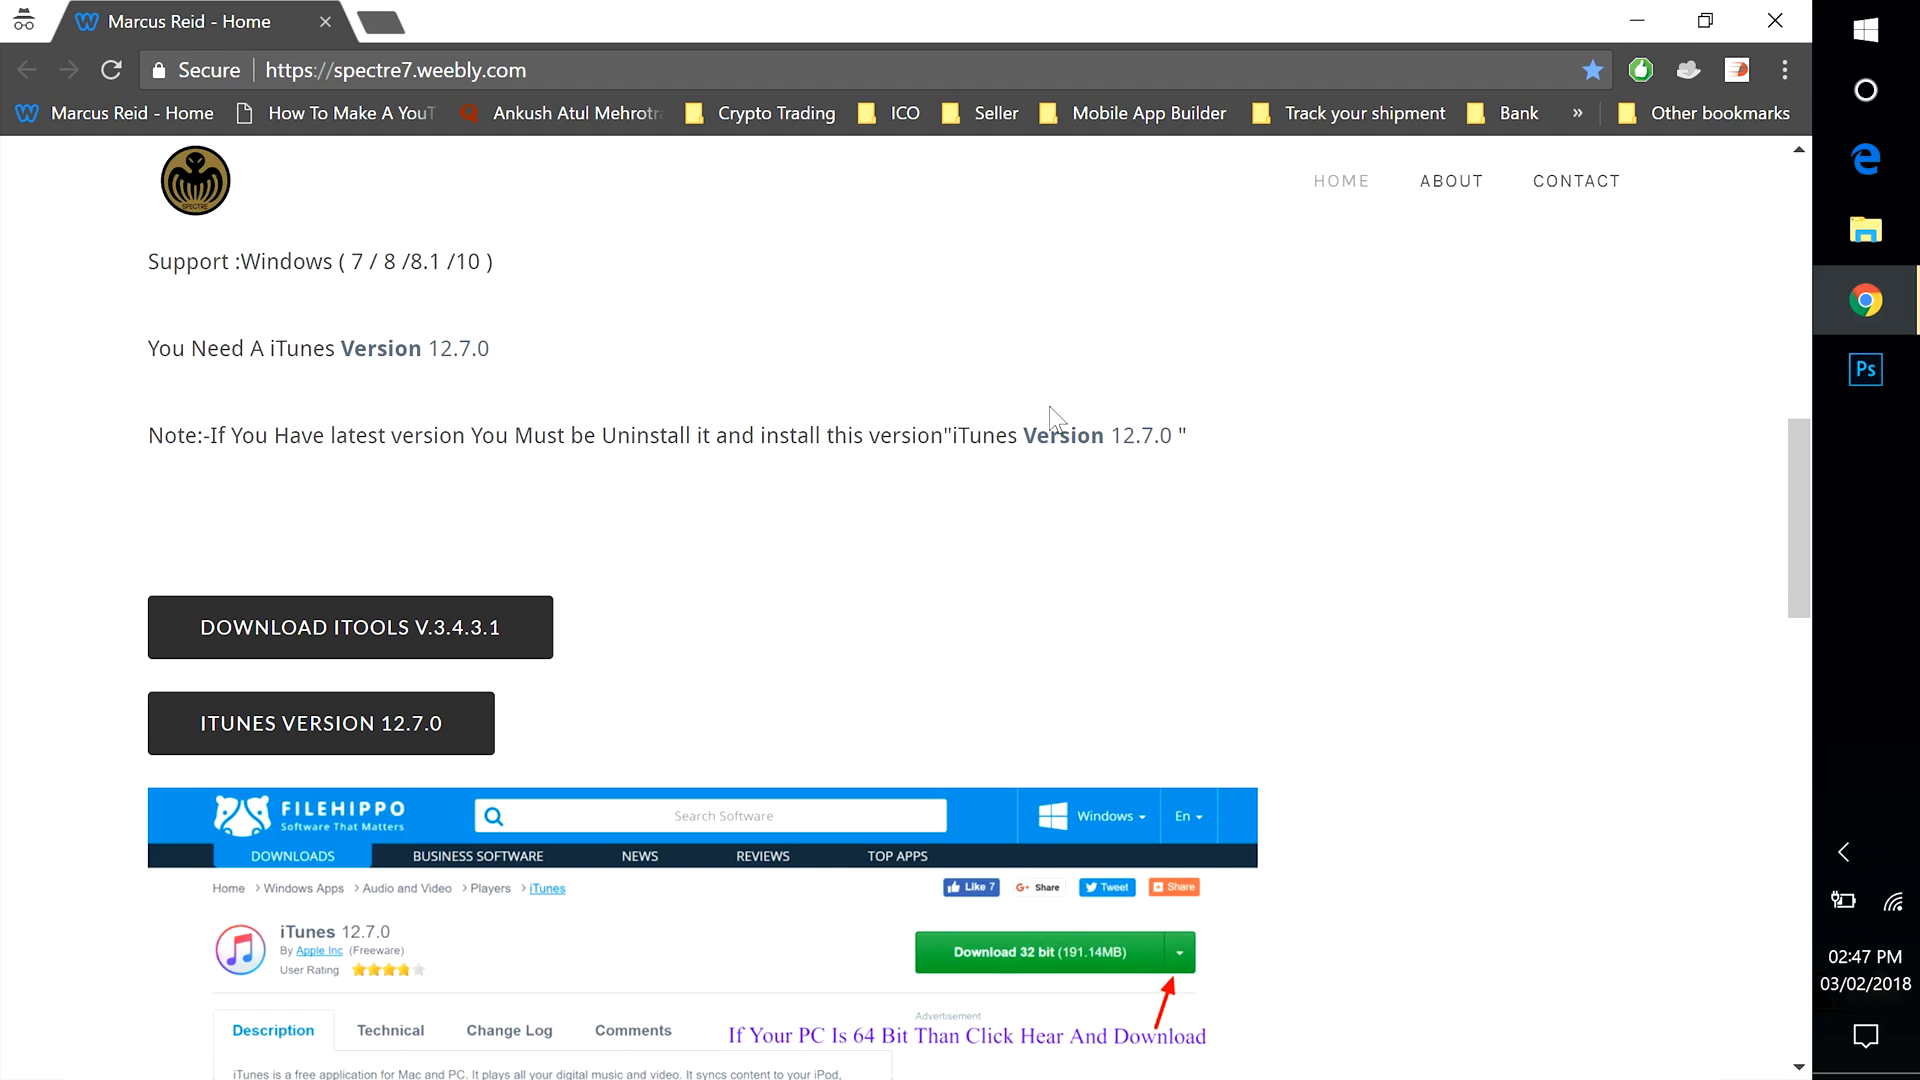
{"action": "scroll", "coordinate": [985, 489], "scroll_direction": "up", "scroll_amount": 3}
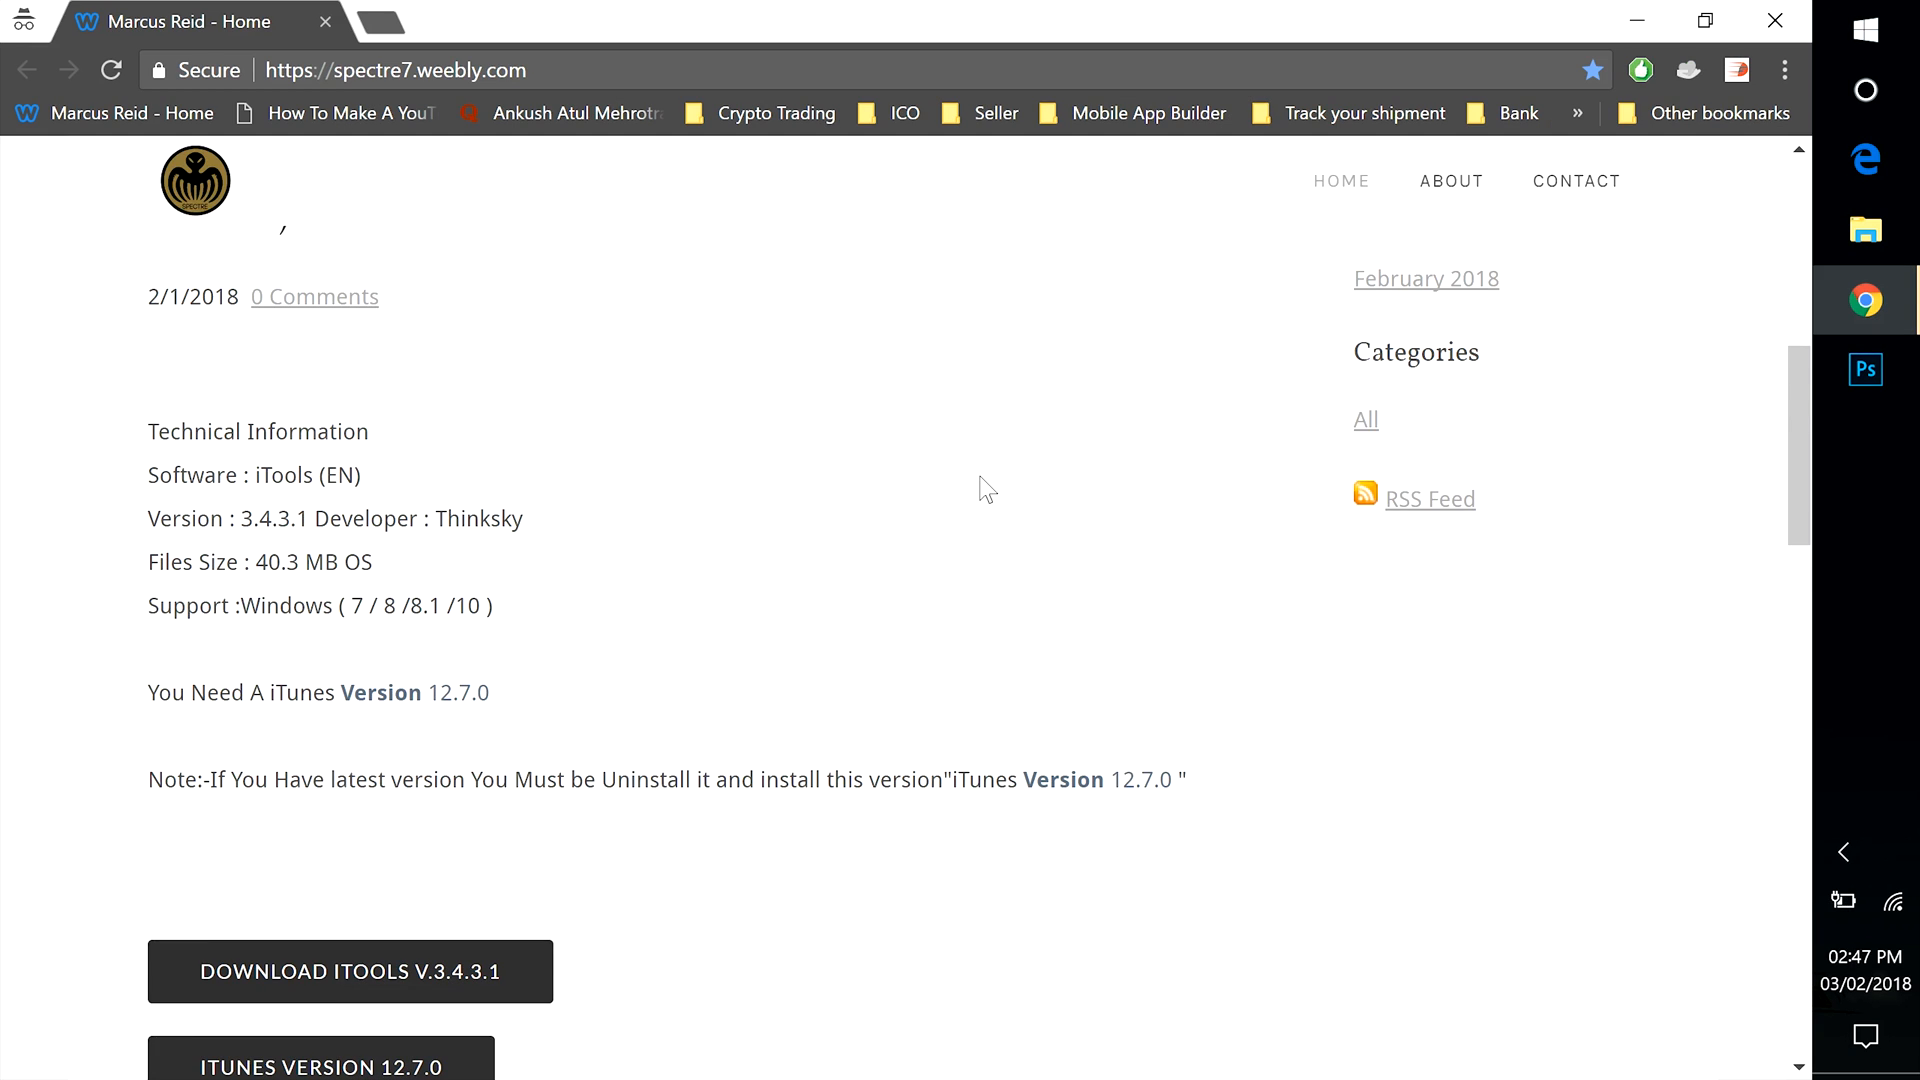
{"action": "scroll", "coordinate": [985, 489], "scroll_direction": "up", "scroll_amount": 2}
{"action": "scroll", "coordinate": [985, 490], "scroll_direction": "down", "scroll_amount": 4}
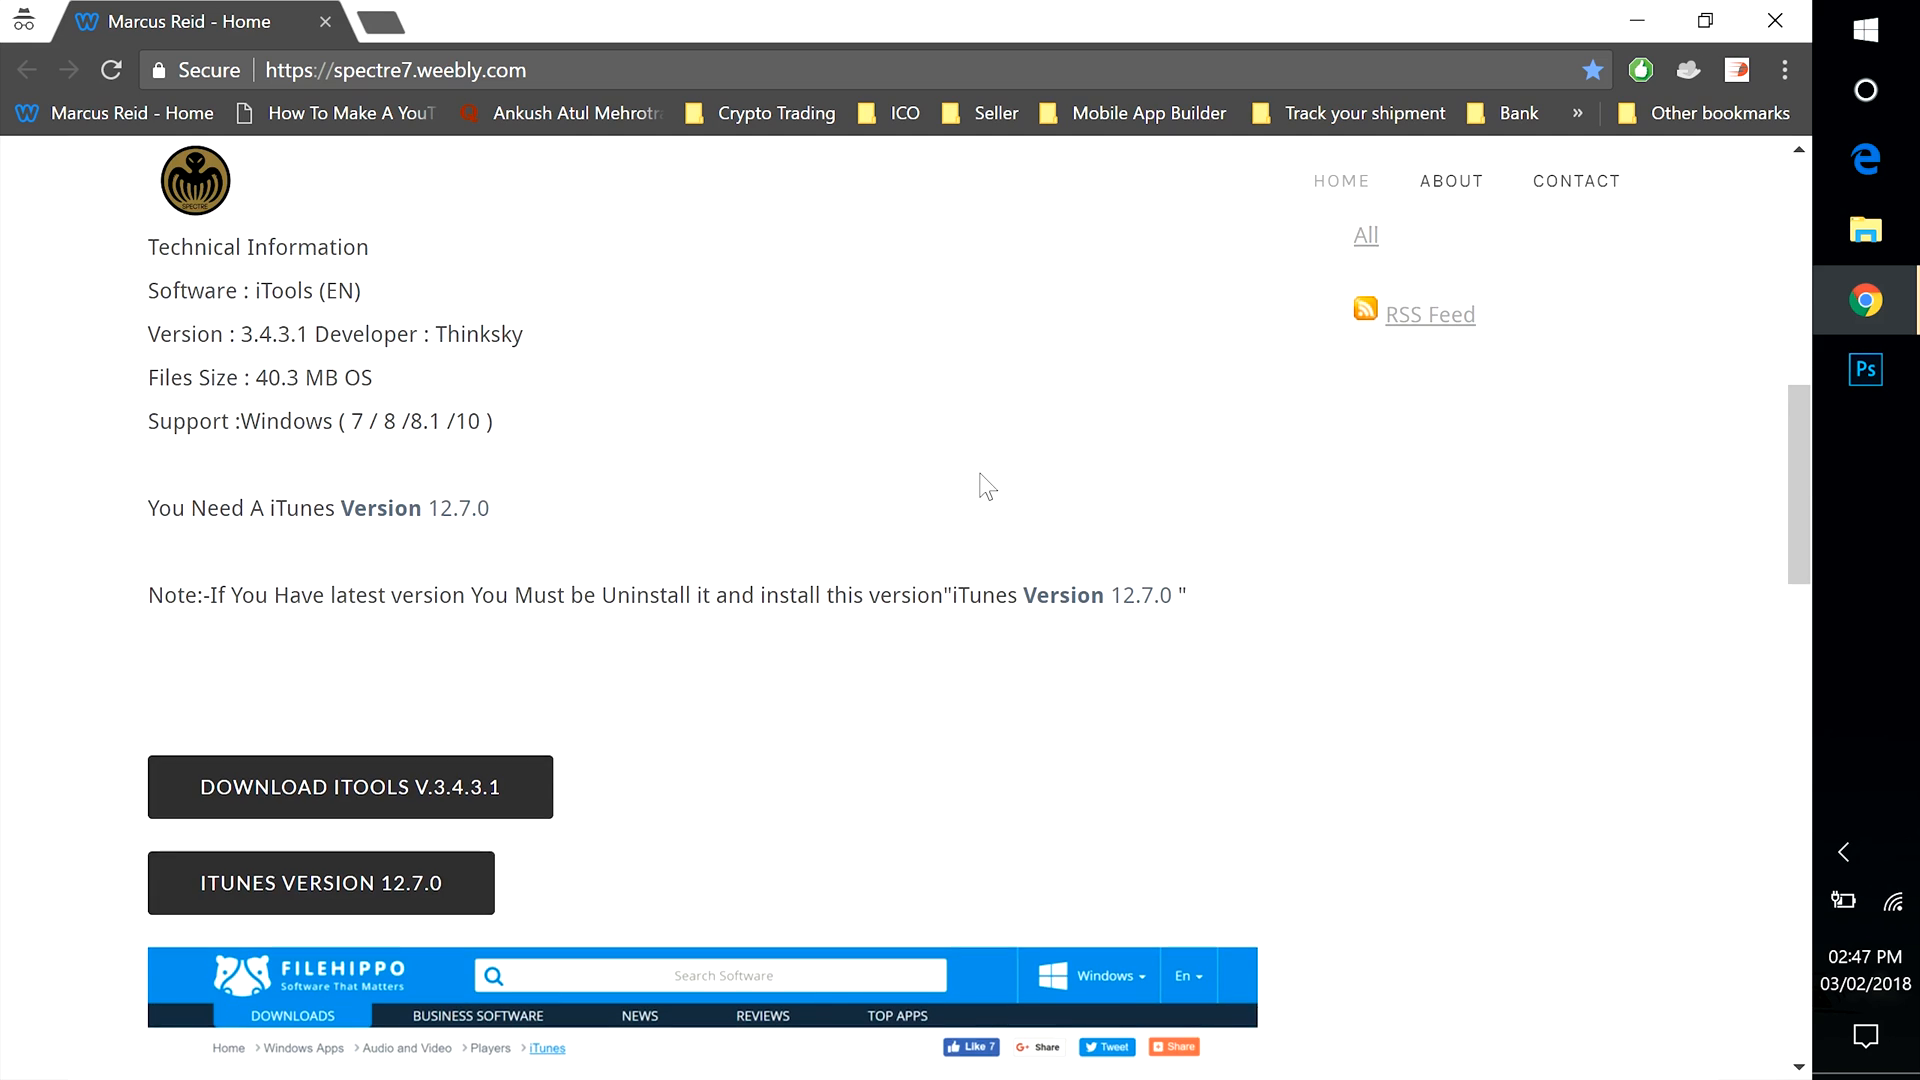
{"action": "scroll", "coordinate": [986, 489], "scroll_direction": "down", "scroll_amount": 2}
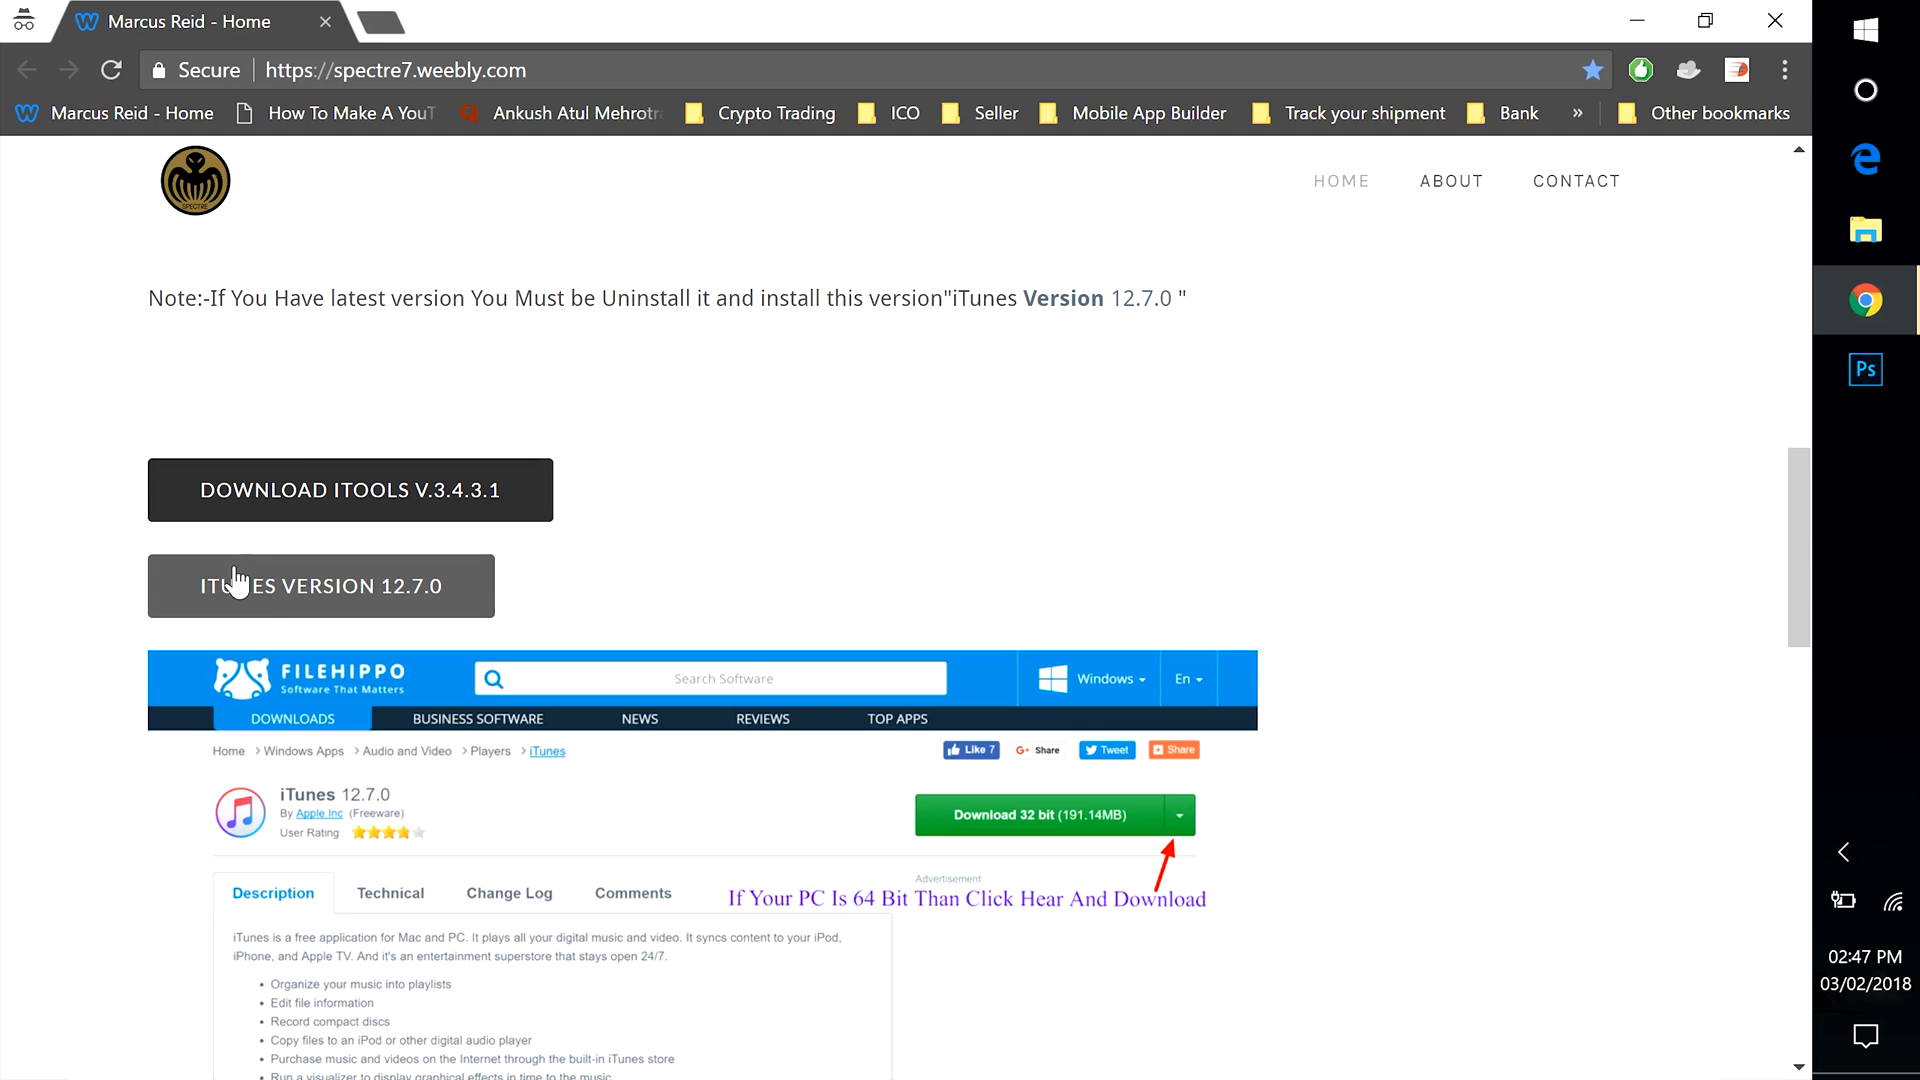
{"action": "scroll", "coordinate": [240, 570], "scroll_direction": "down", "scroll_amount": 3}
{"action": "scroll", "coordinate": [240, 570], "scroll_direction": "up", "scroll_amount": 4}
{"action": "scroll", "coordinate": [240, 571], "scroll_direction": "up", "scroll_amount": 1}
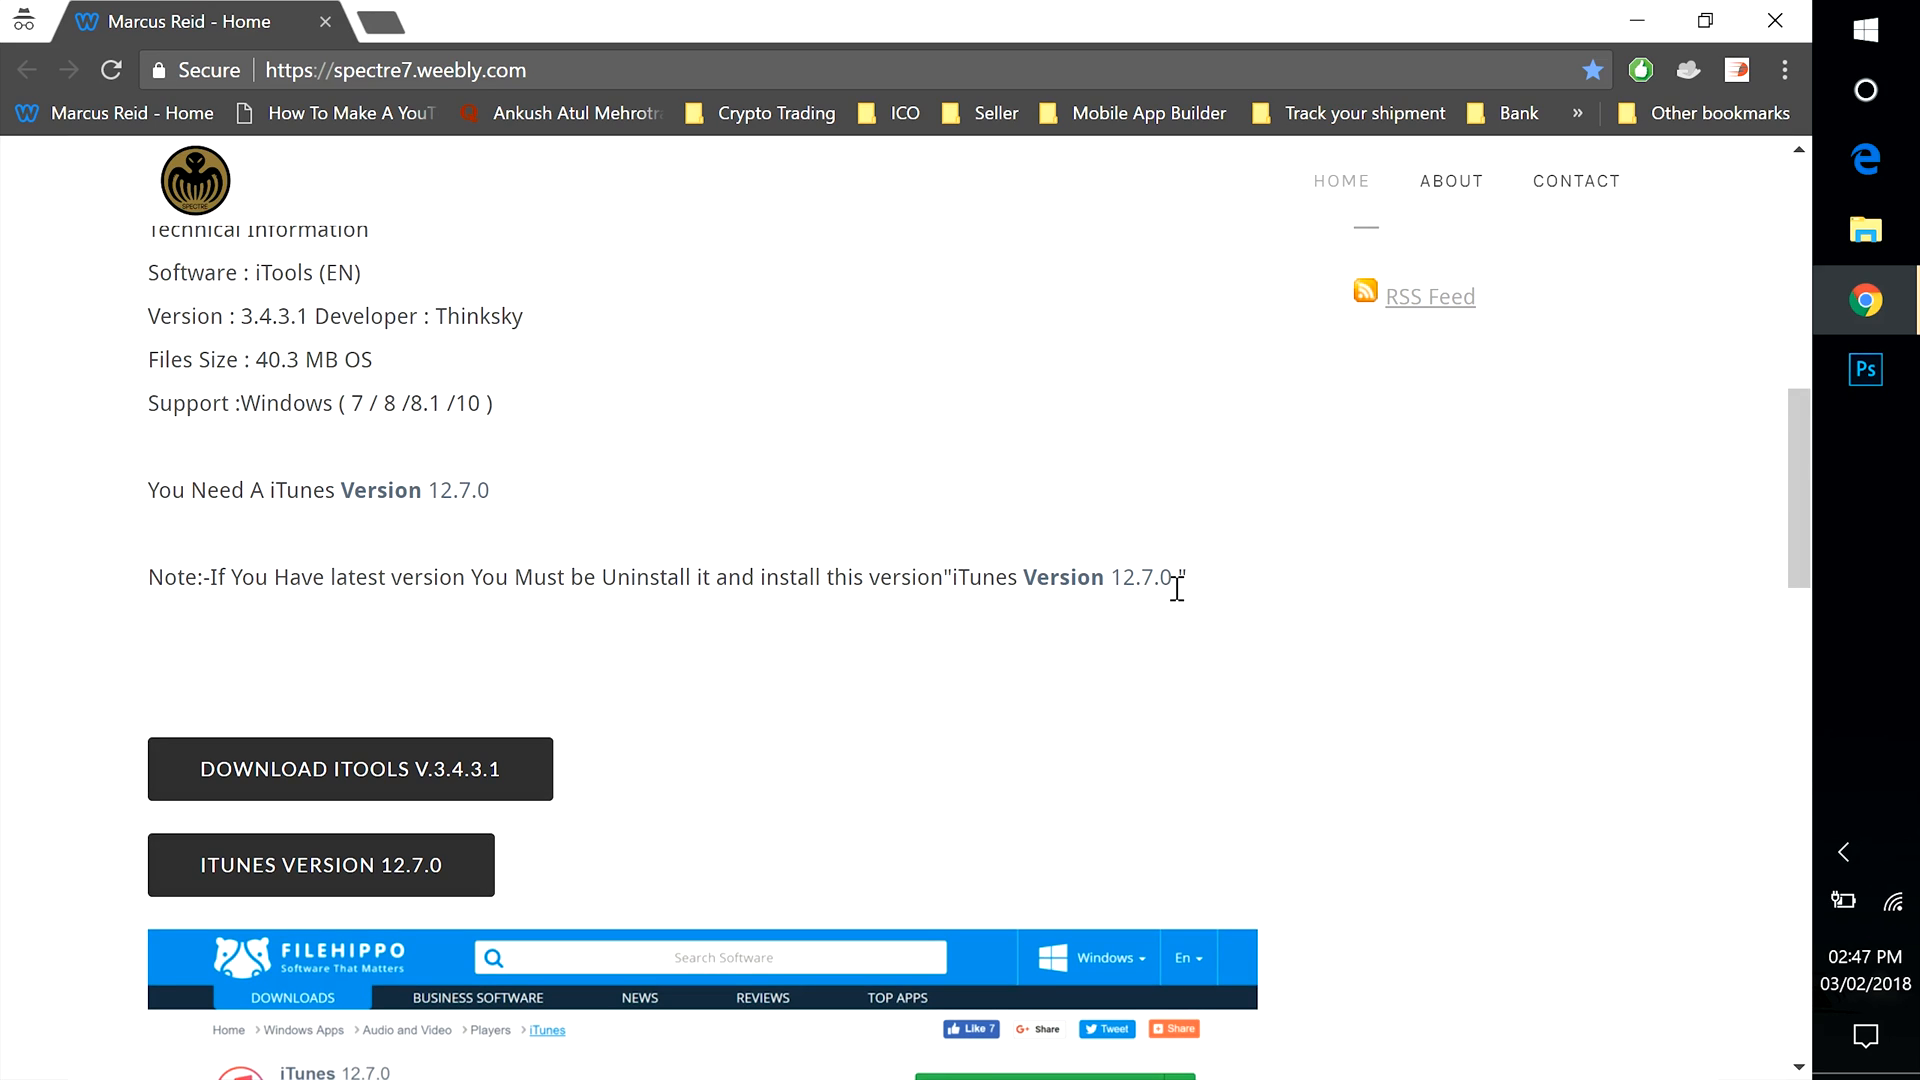
{"action": "scroll", "coordinate": [1178, 590], "scroll_direction": "down", "scroll_amount": 3}
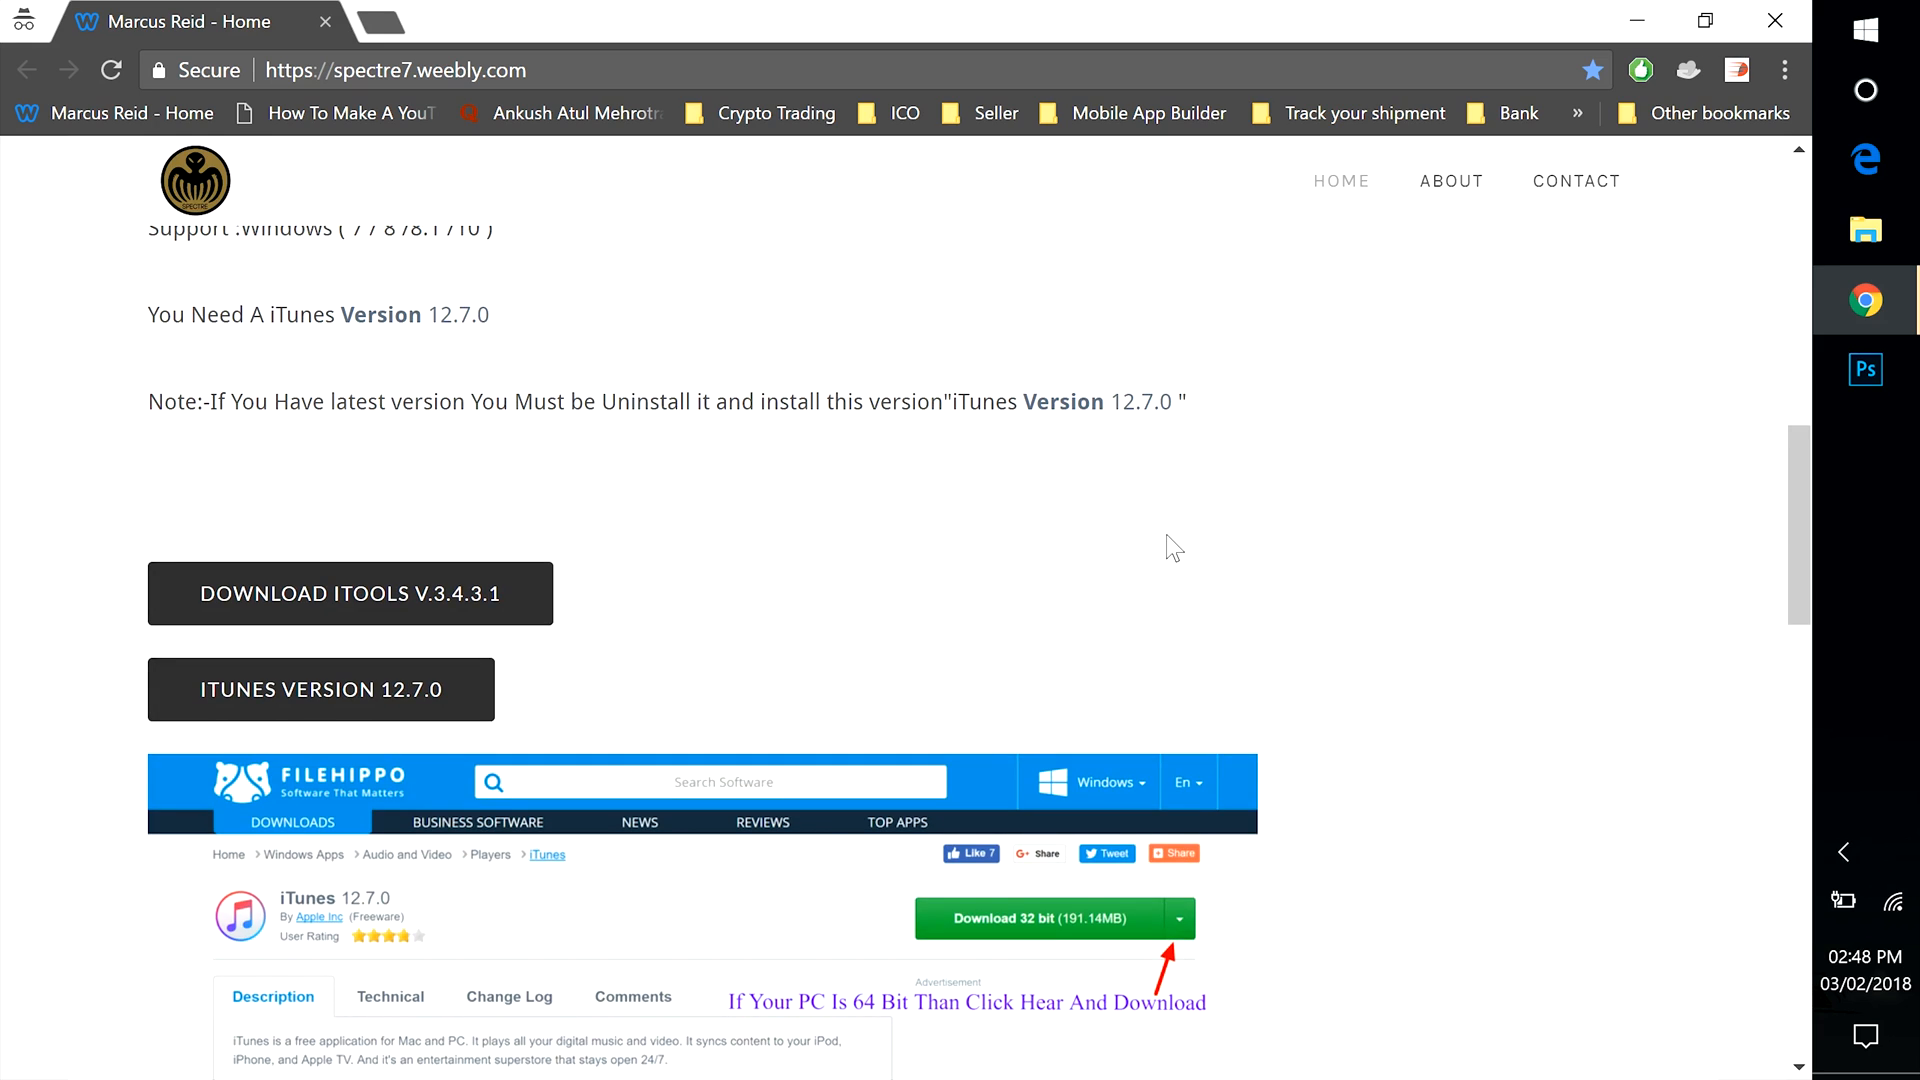
{"action": "scroll", "coordinate": [1166, 535], "scroll_direction": "down", "scroll_amount": 3}
{"action": "scroll", "coordinate": [1166, 535], "scroll_direction": "up", "scroll_amount": 5}
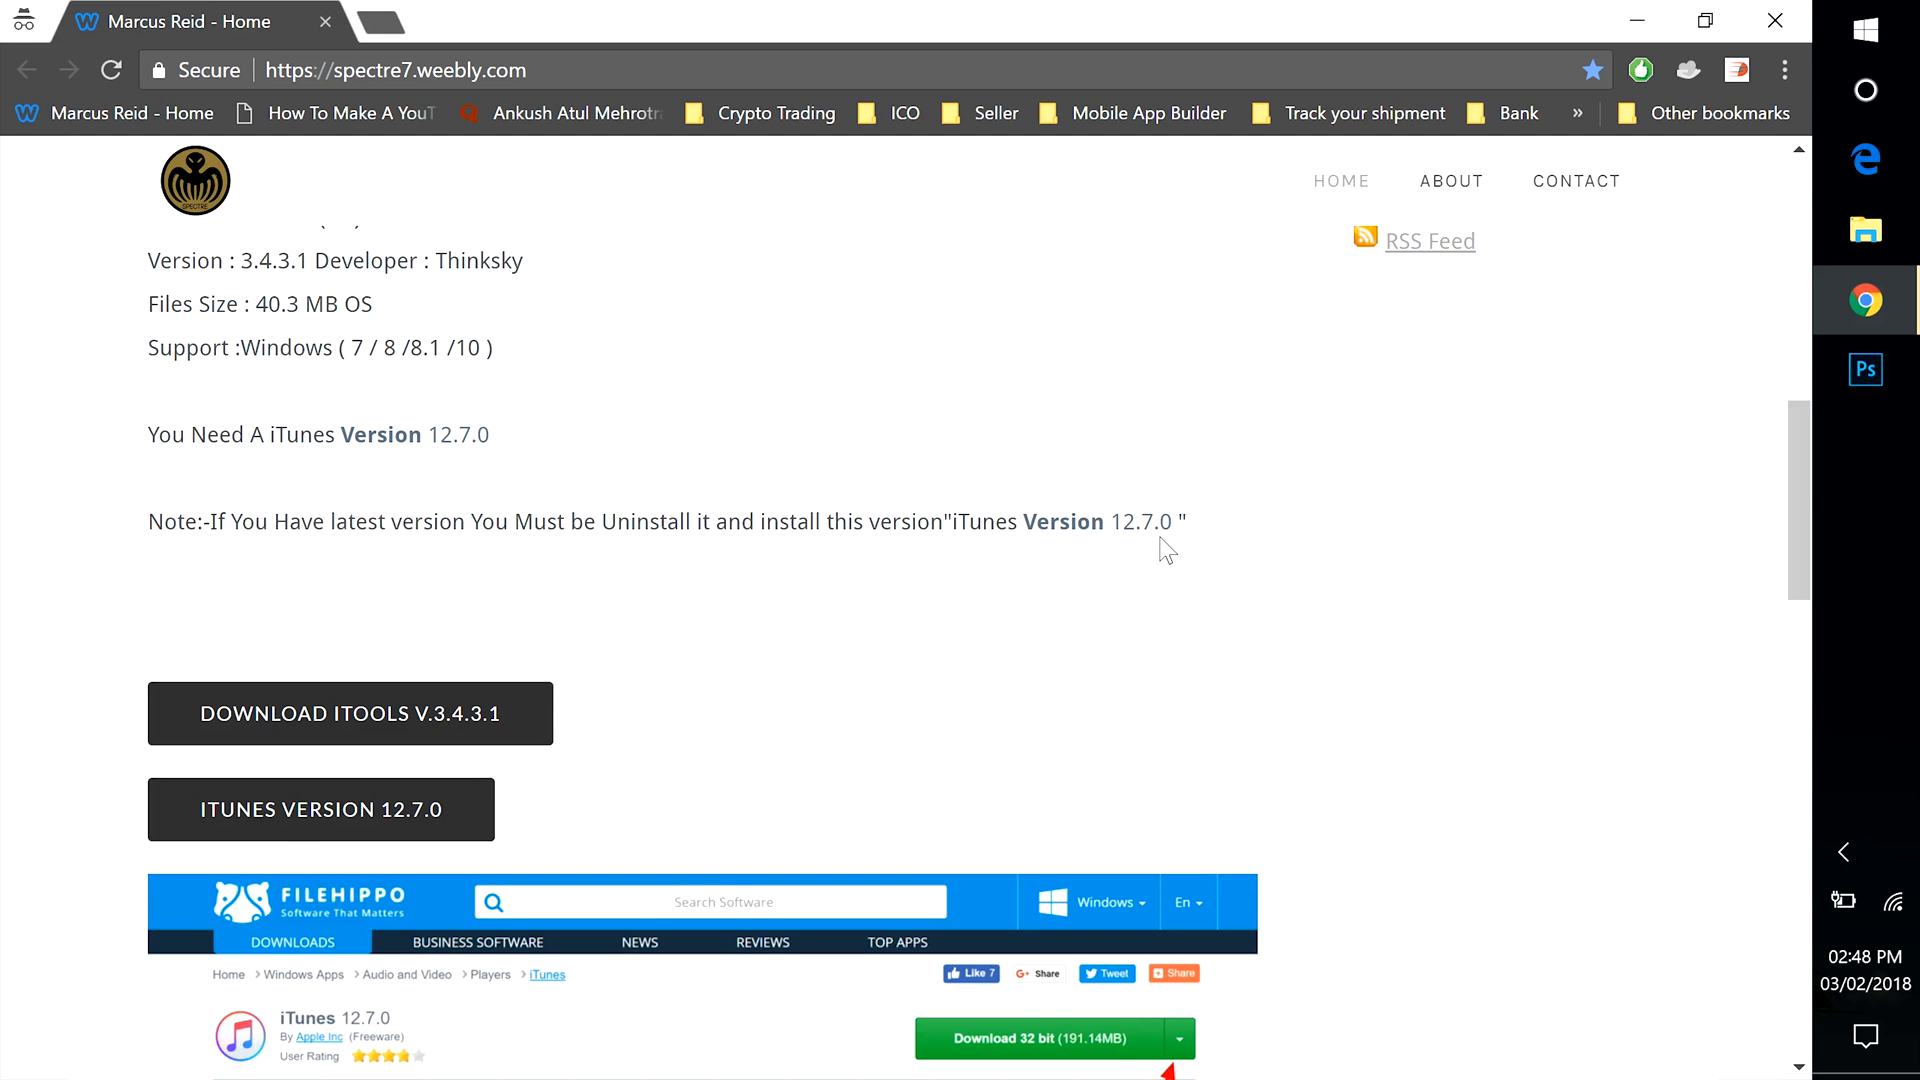
{"action": "scroll", "coordinate": [1158, 545], "scroll_direction": "down", "scroll_amount": 4}
{"action": "scroll", "coordinate": [1170, 524], "scroll_direction": "up", "scroll_amount": 3}
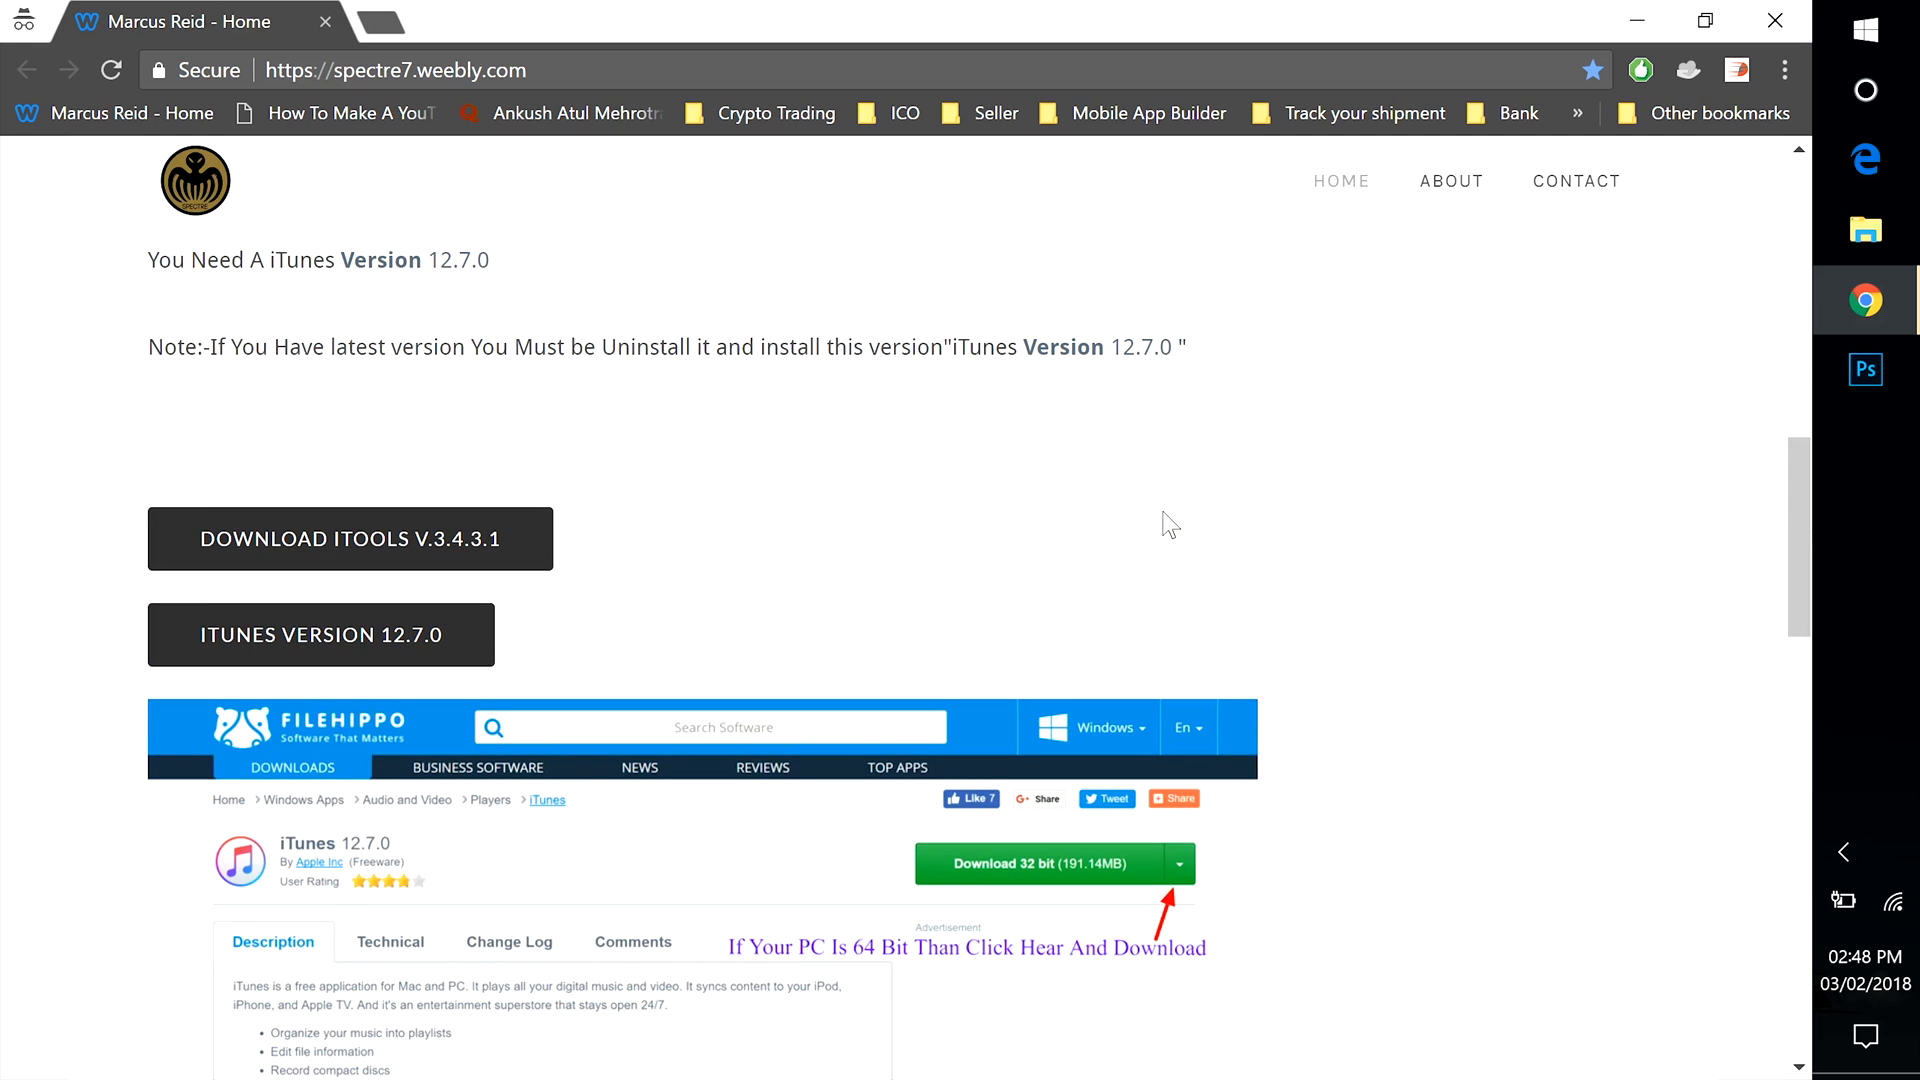
{"action": "scroll", "coordinate": [882, 511], "scroll_direction": "up", "scroll_amount": 2}
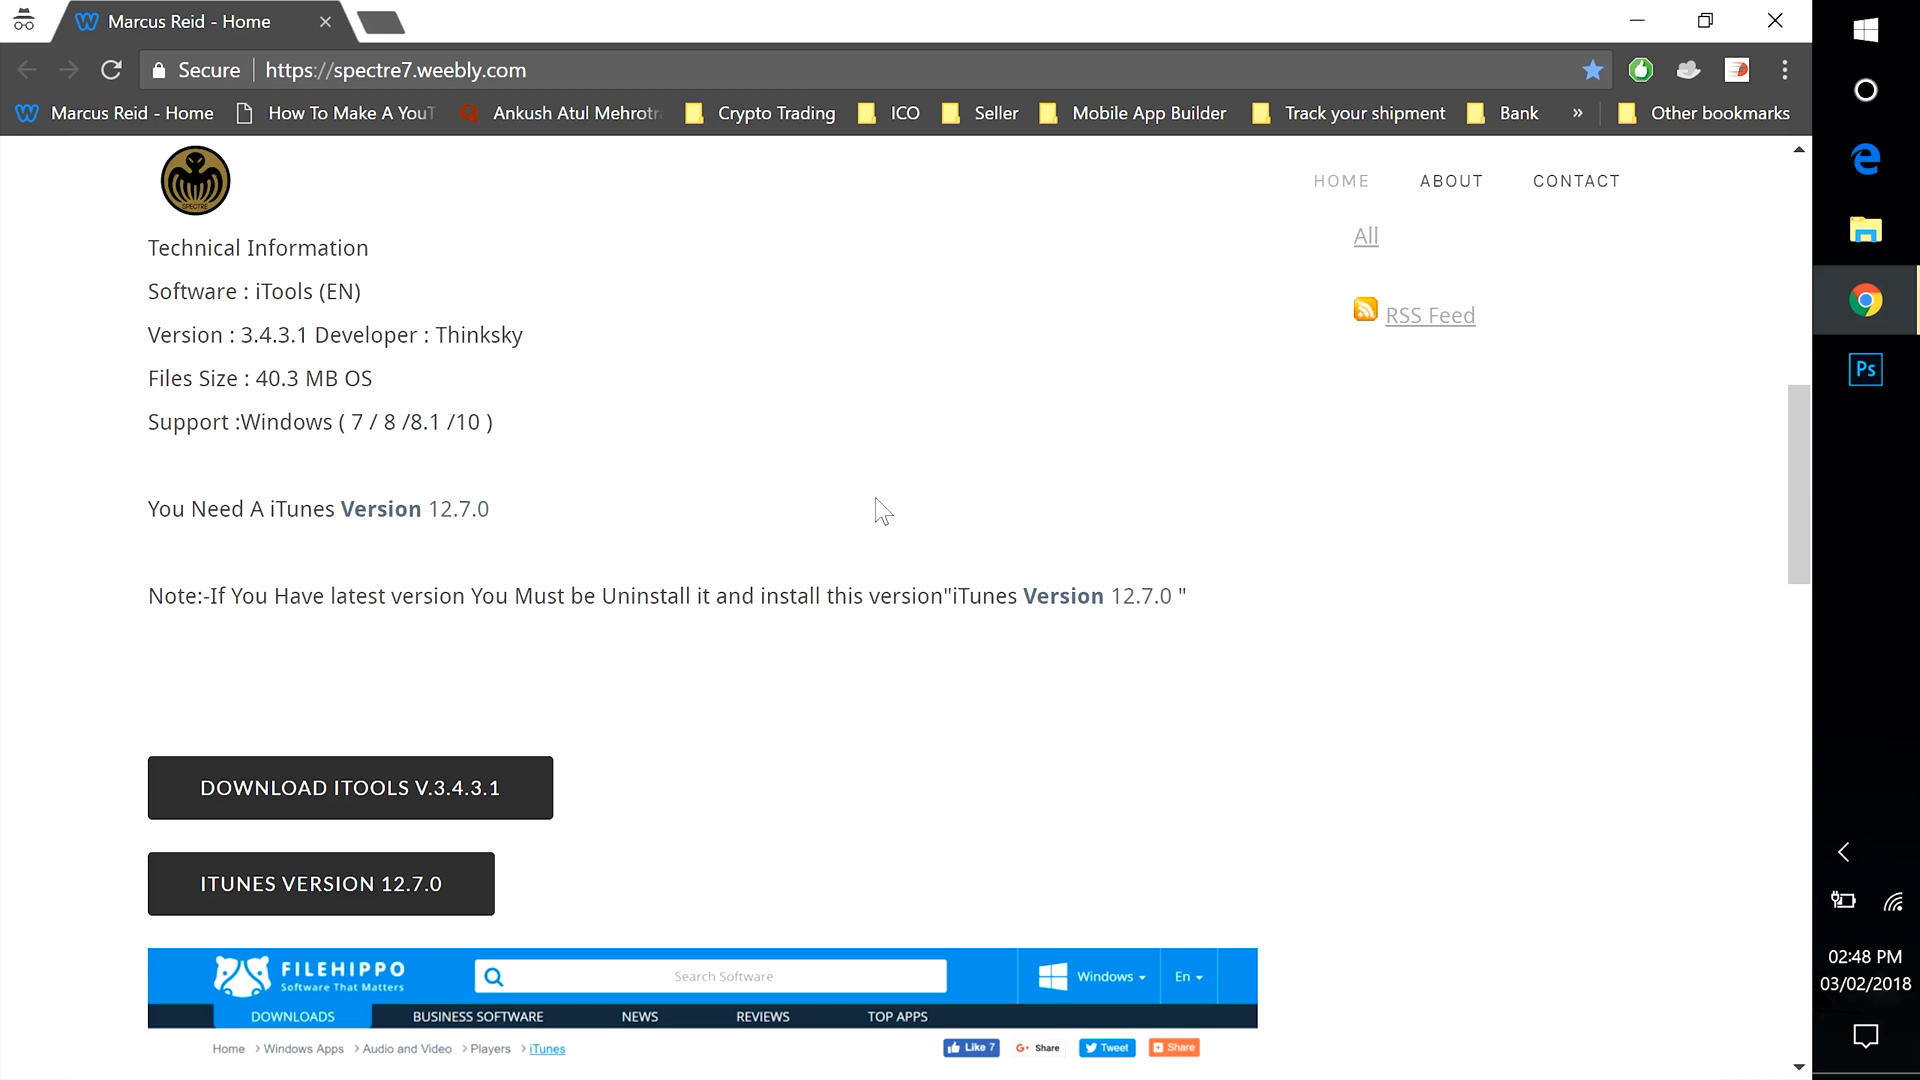
{"action": "scroll", "coordinate": [882, 511], "scroll_direction": "down", "scroll_amount": 2}
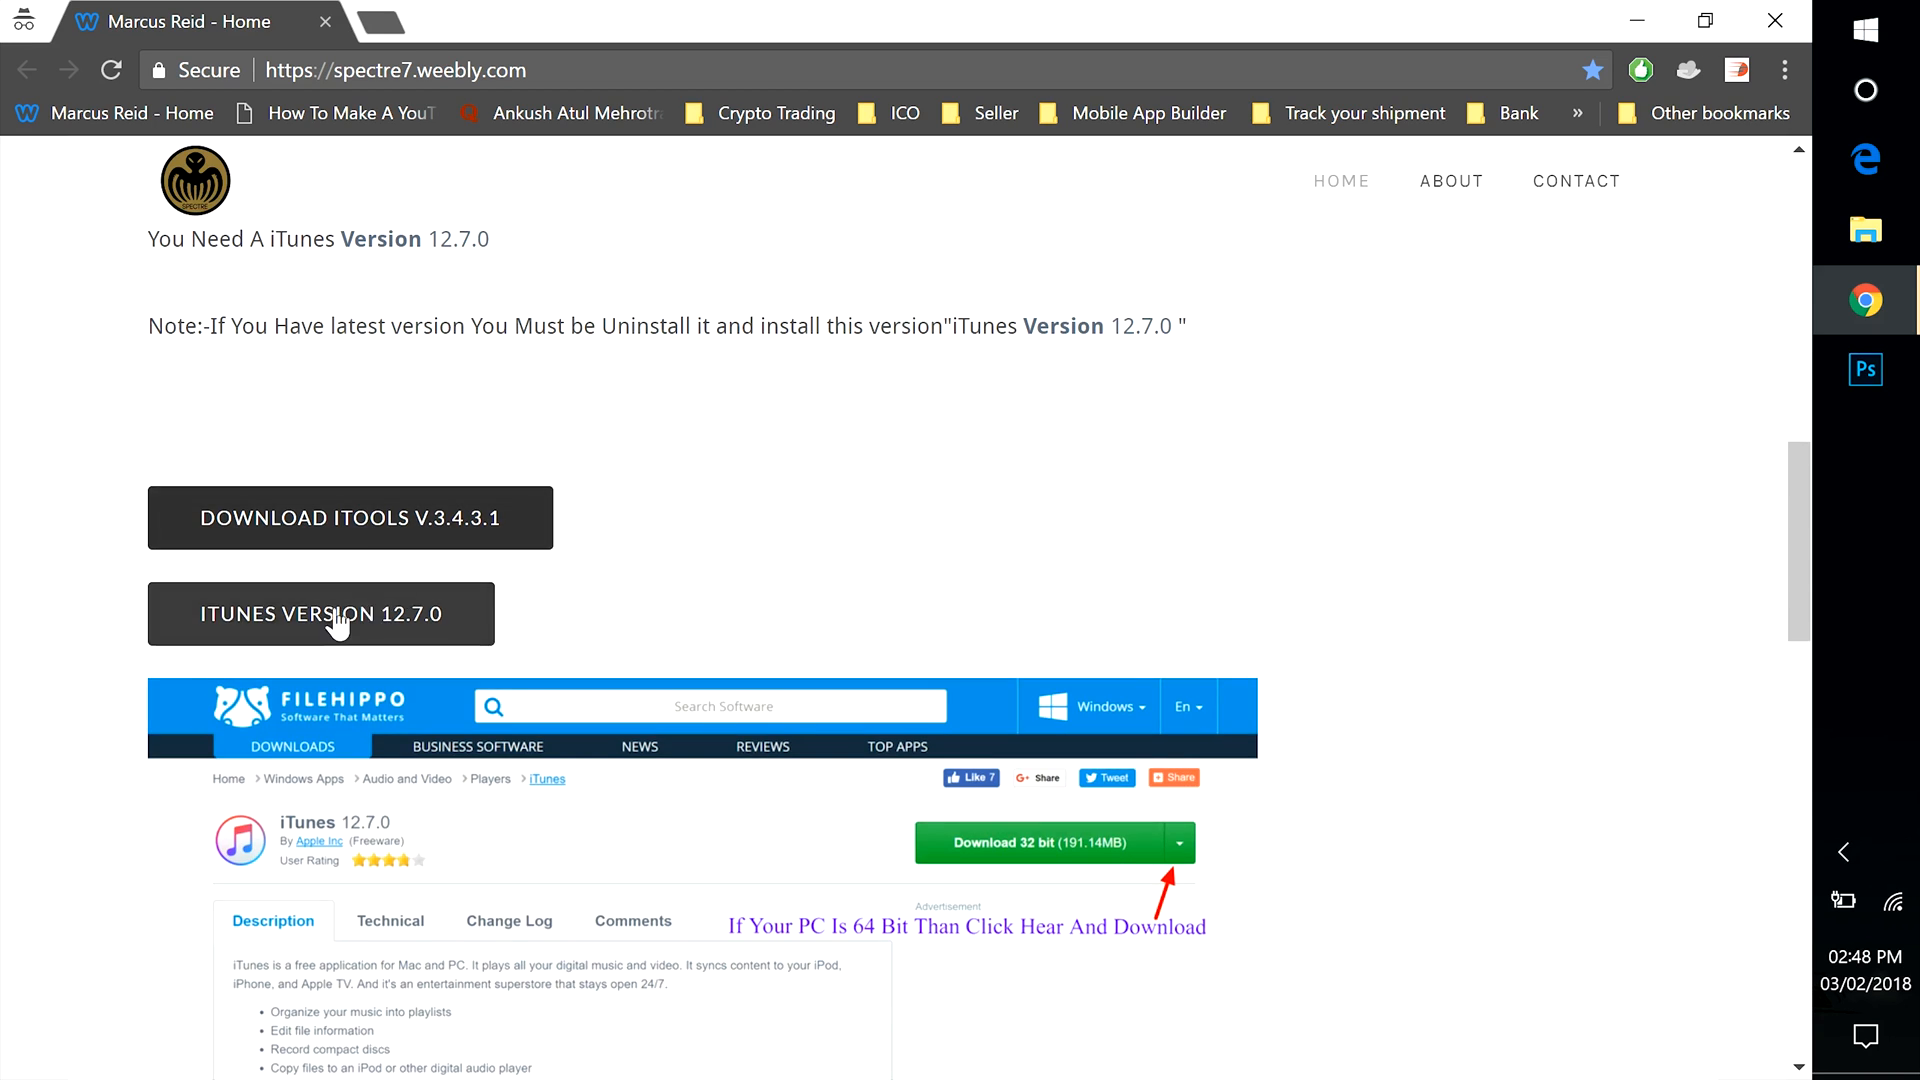
{"action": "scroll", "coordinate": [1383, 451], "scroll_direction": "down", "scroll_amount": 2}
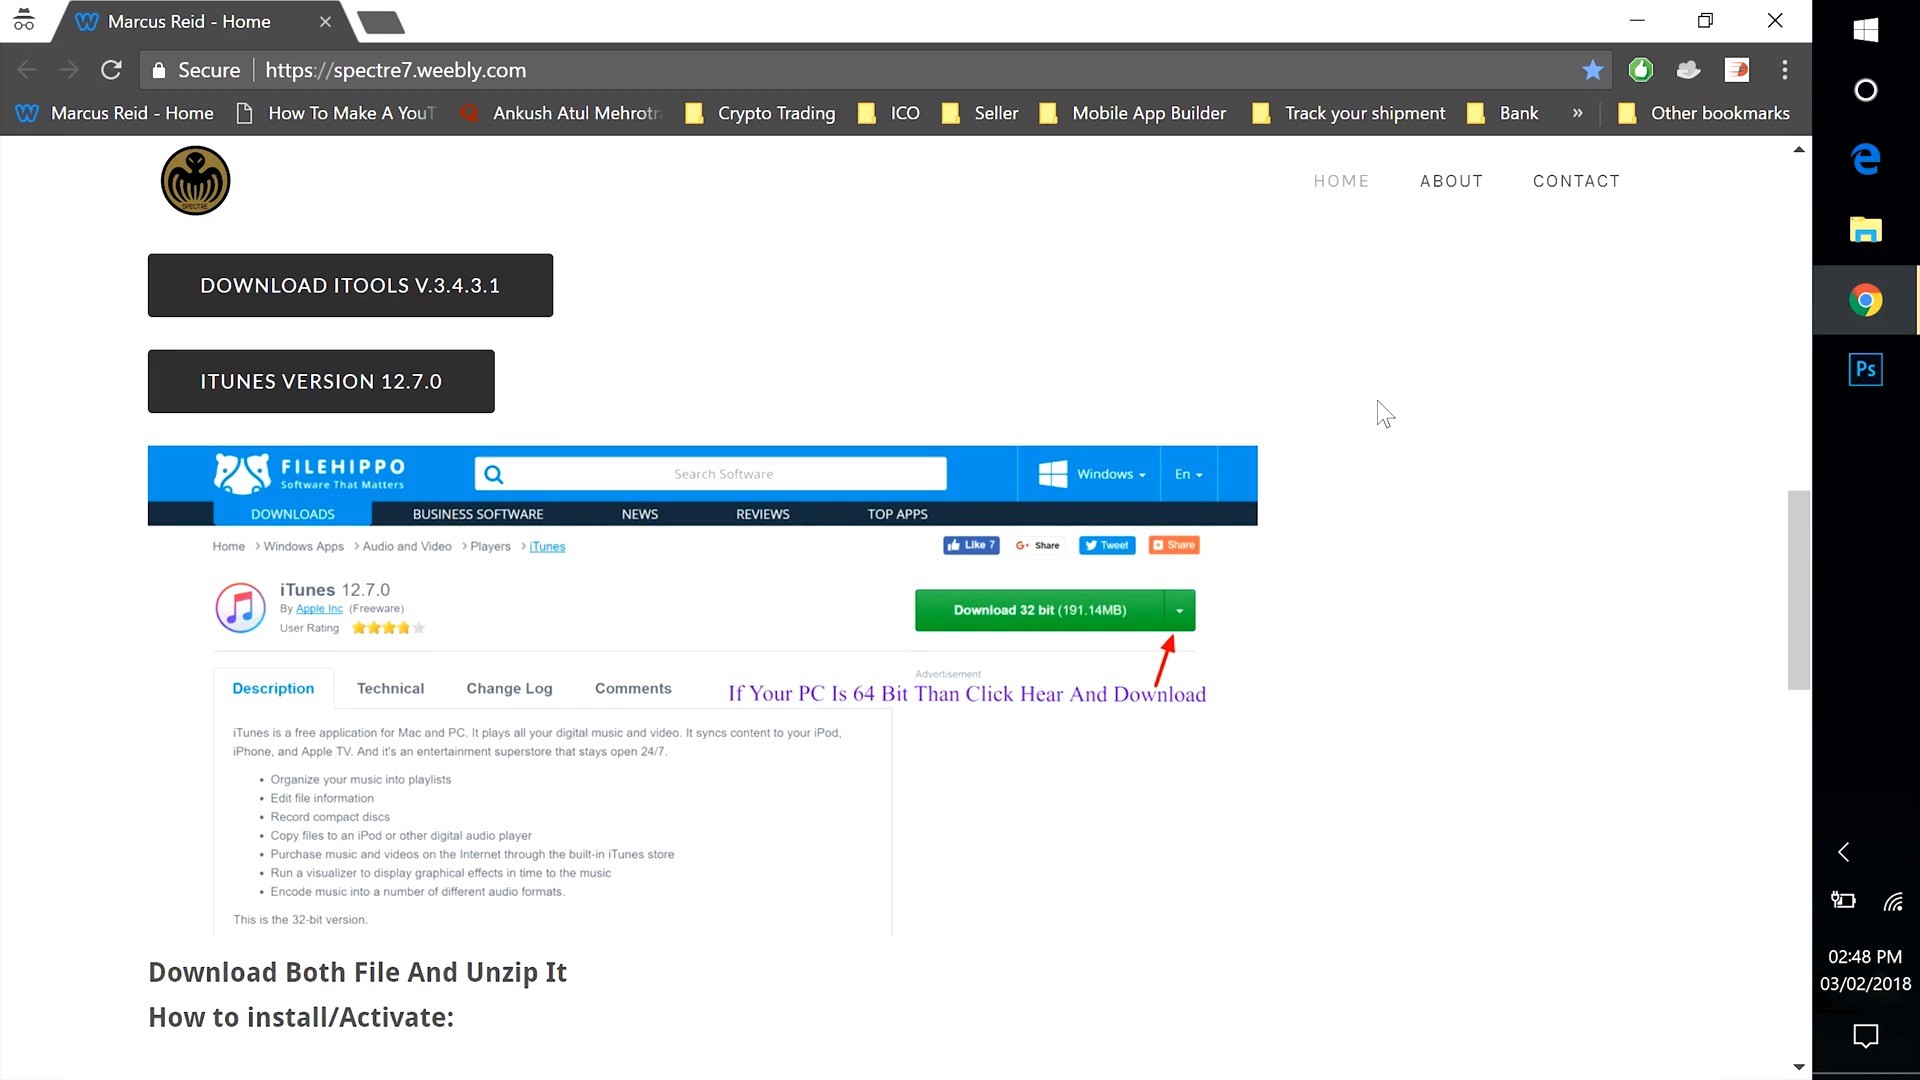
{"action": "scroll", "coordinate": [1378, 400], "scroll_direction": "down", "scroll_amount": 3}
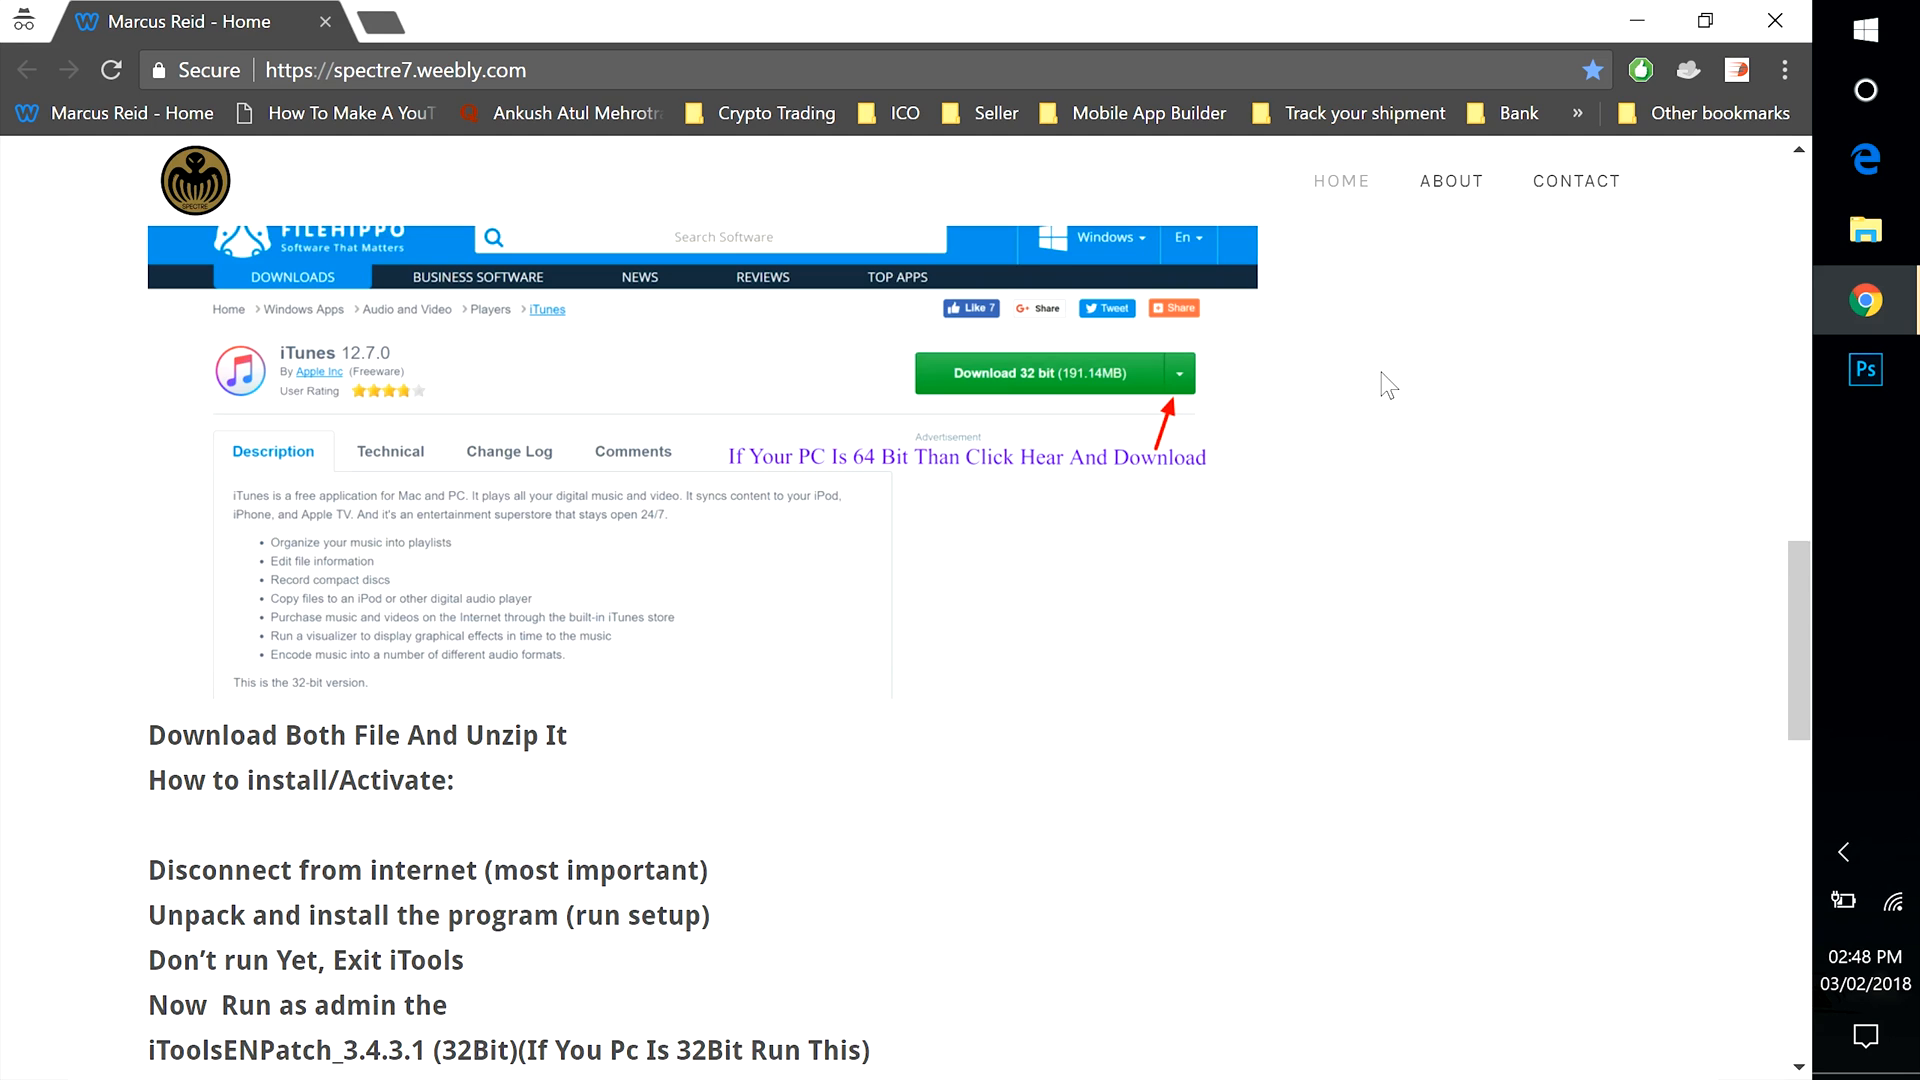
{"action": "scroll", "coordinate": [1377, 401], "scroll_direction": "down", "scroll_amount": 2}
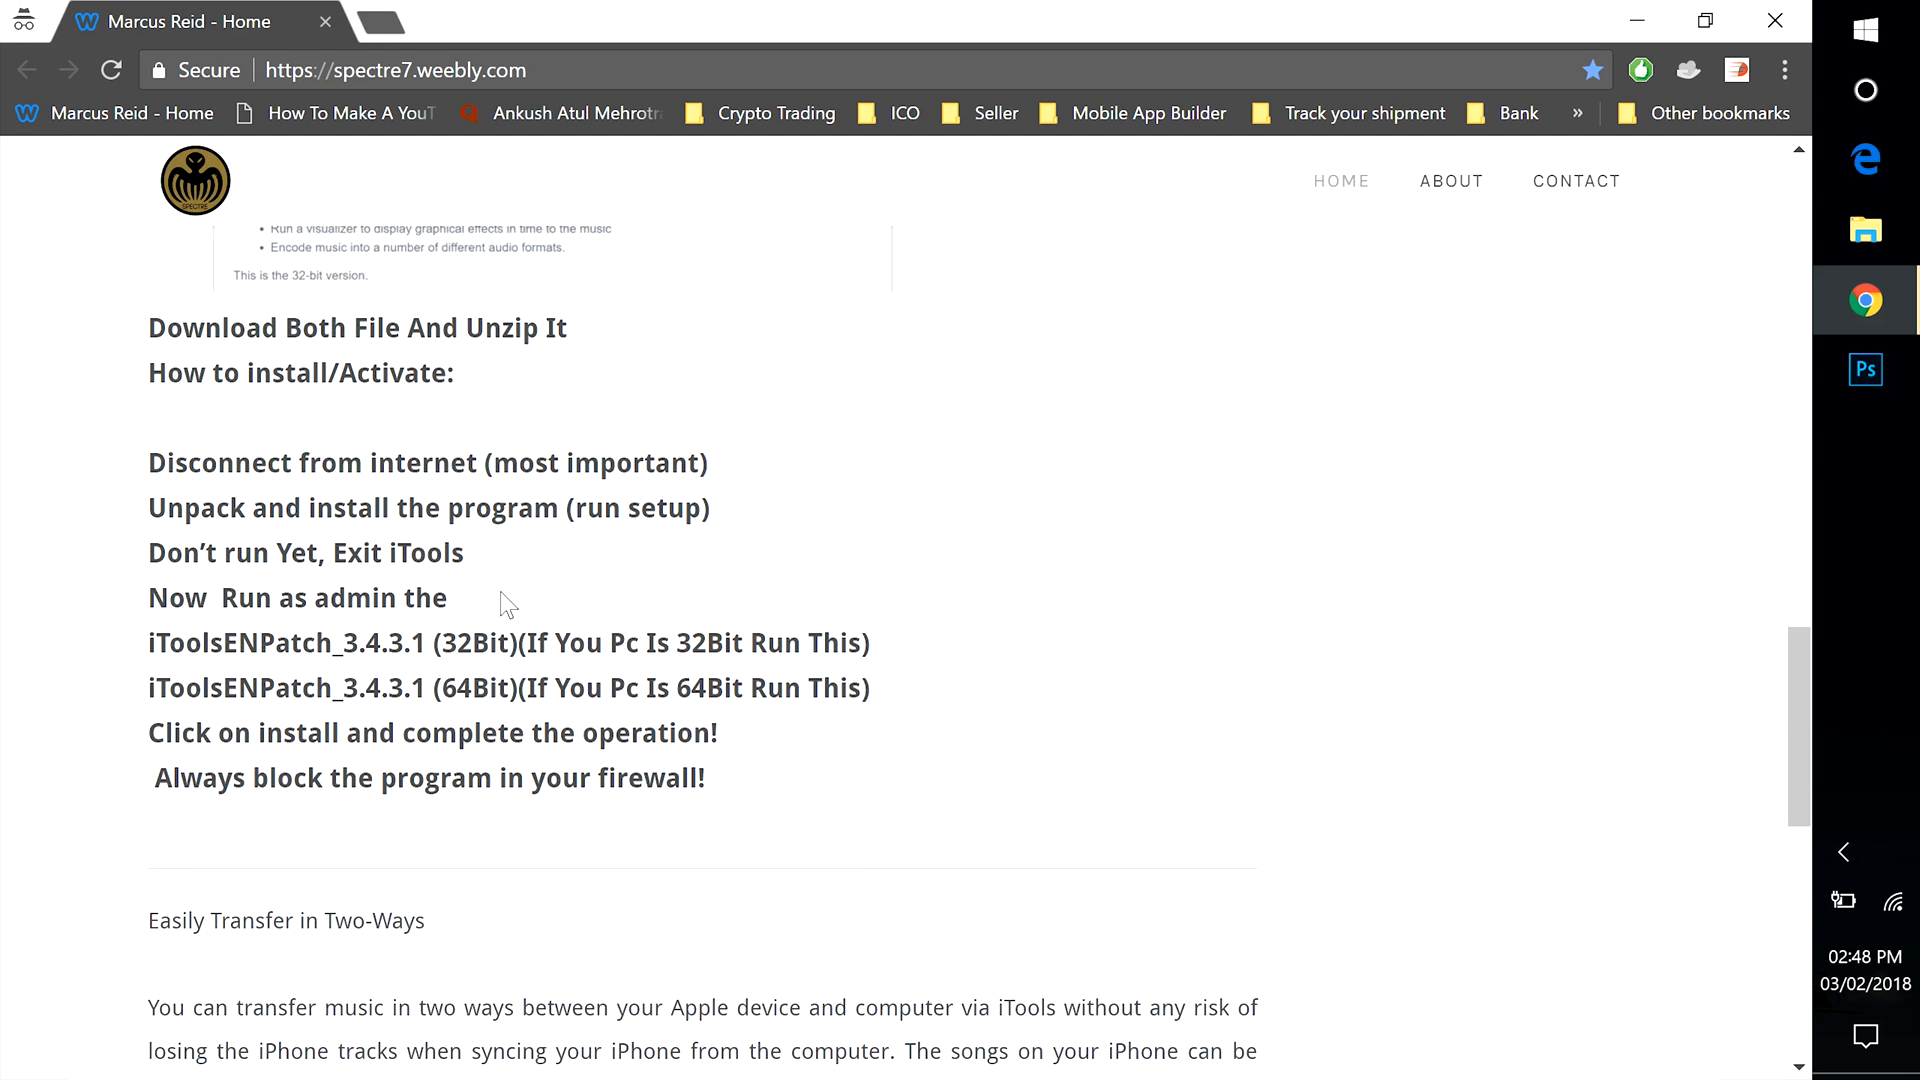
{"action": "scroll", "coordinate": [500, 592], "scroll_direction": "down", "scroll_amount": 1}
{"action": "scroll", "coordinate": [256, 488], "scroll_direction": "up", "scroll_amount": 1}
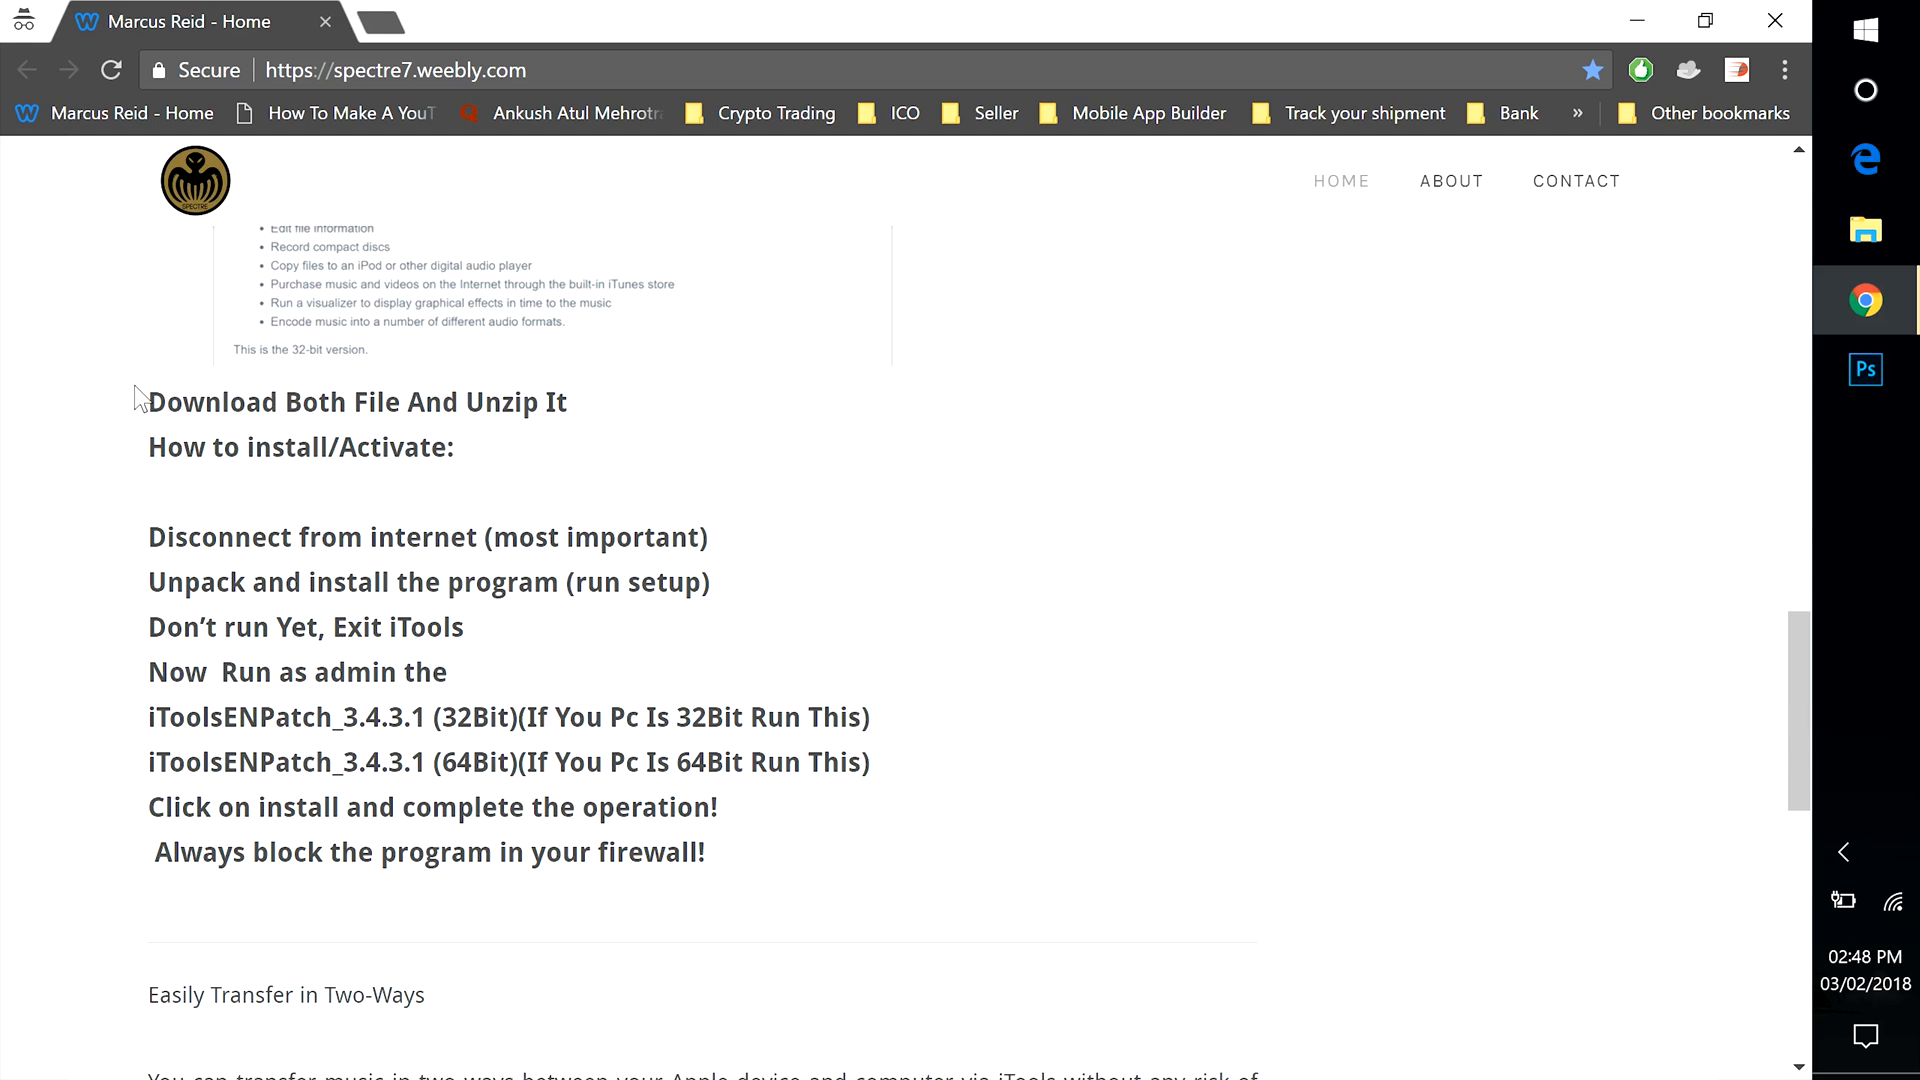
{"action": "left_click_drag", "start_coordinate": [135, 398], "coordinate": [848, 817]}
{"action": "left_click", "coordinate": [848, 822]}
{"action": "left_click_drag", "start_coordinate": [721, 863], "coordinate": [140, 446]}
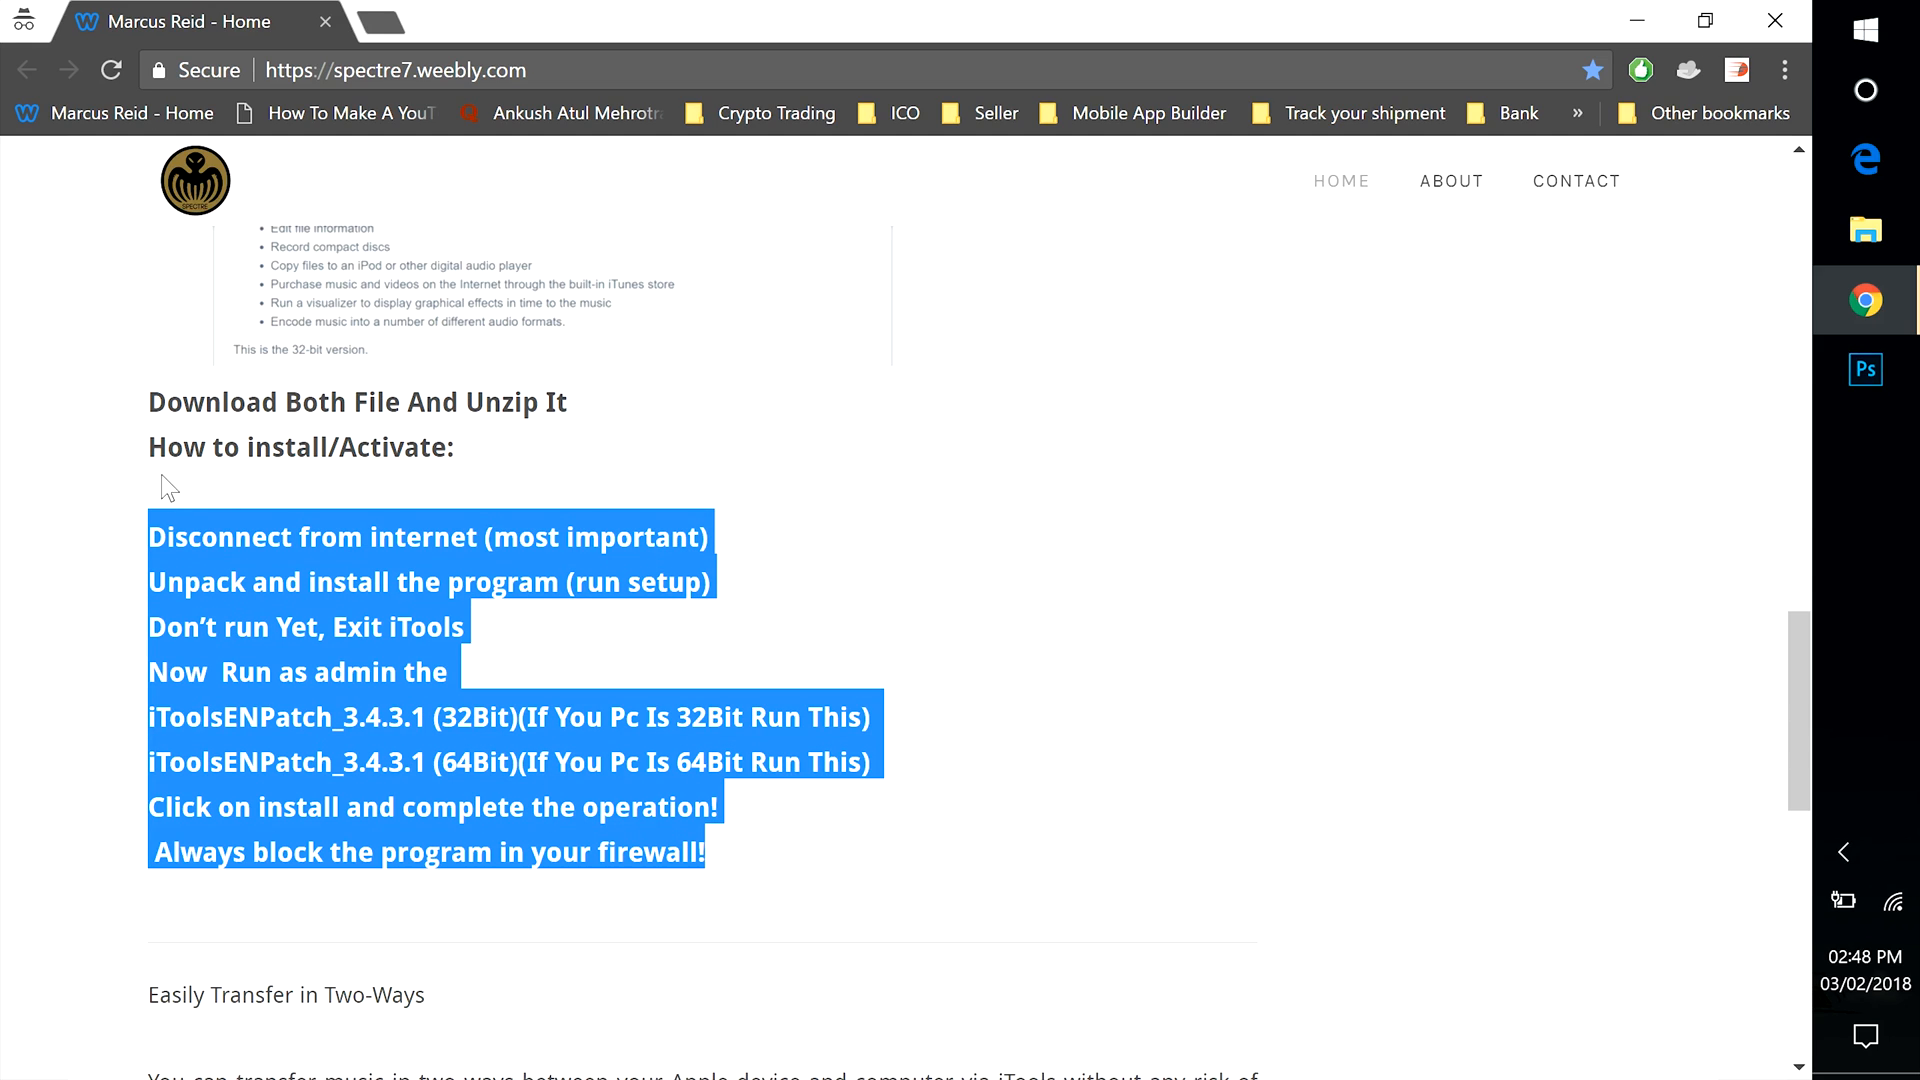
{"action": "left_click", "coordinate": [854, 690]}
{"action": "scroll", "coordinate": [1297, 635], "scroll_direction": "up", "scroll_amount": 1}
Launch iTunes from the desktop, check its installed version in the About dialog, and close it
{"action": "left_click", "coordinate": [1637, 20]}
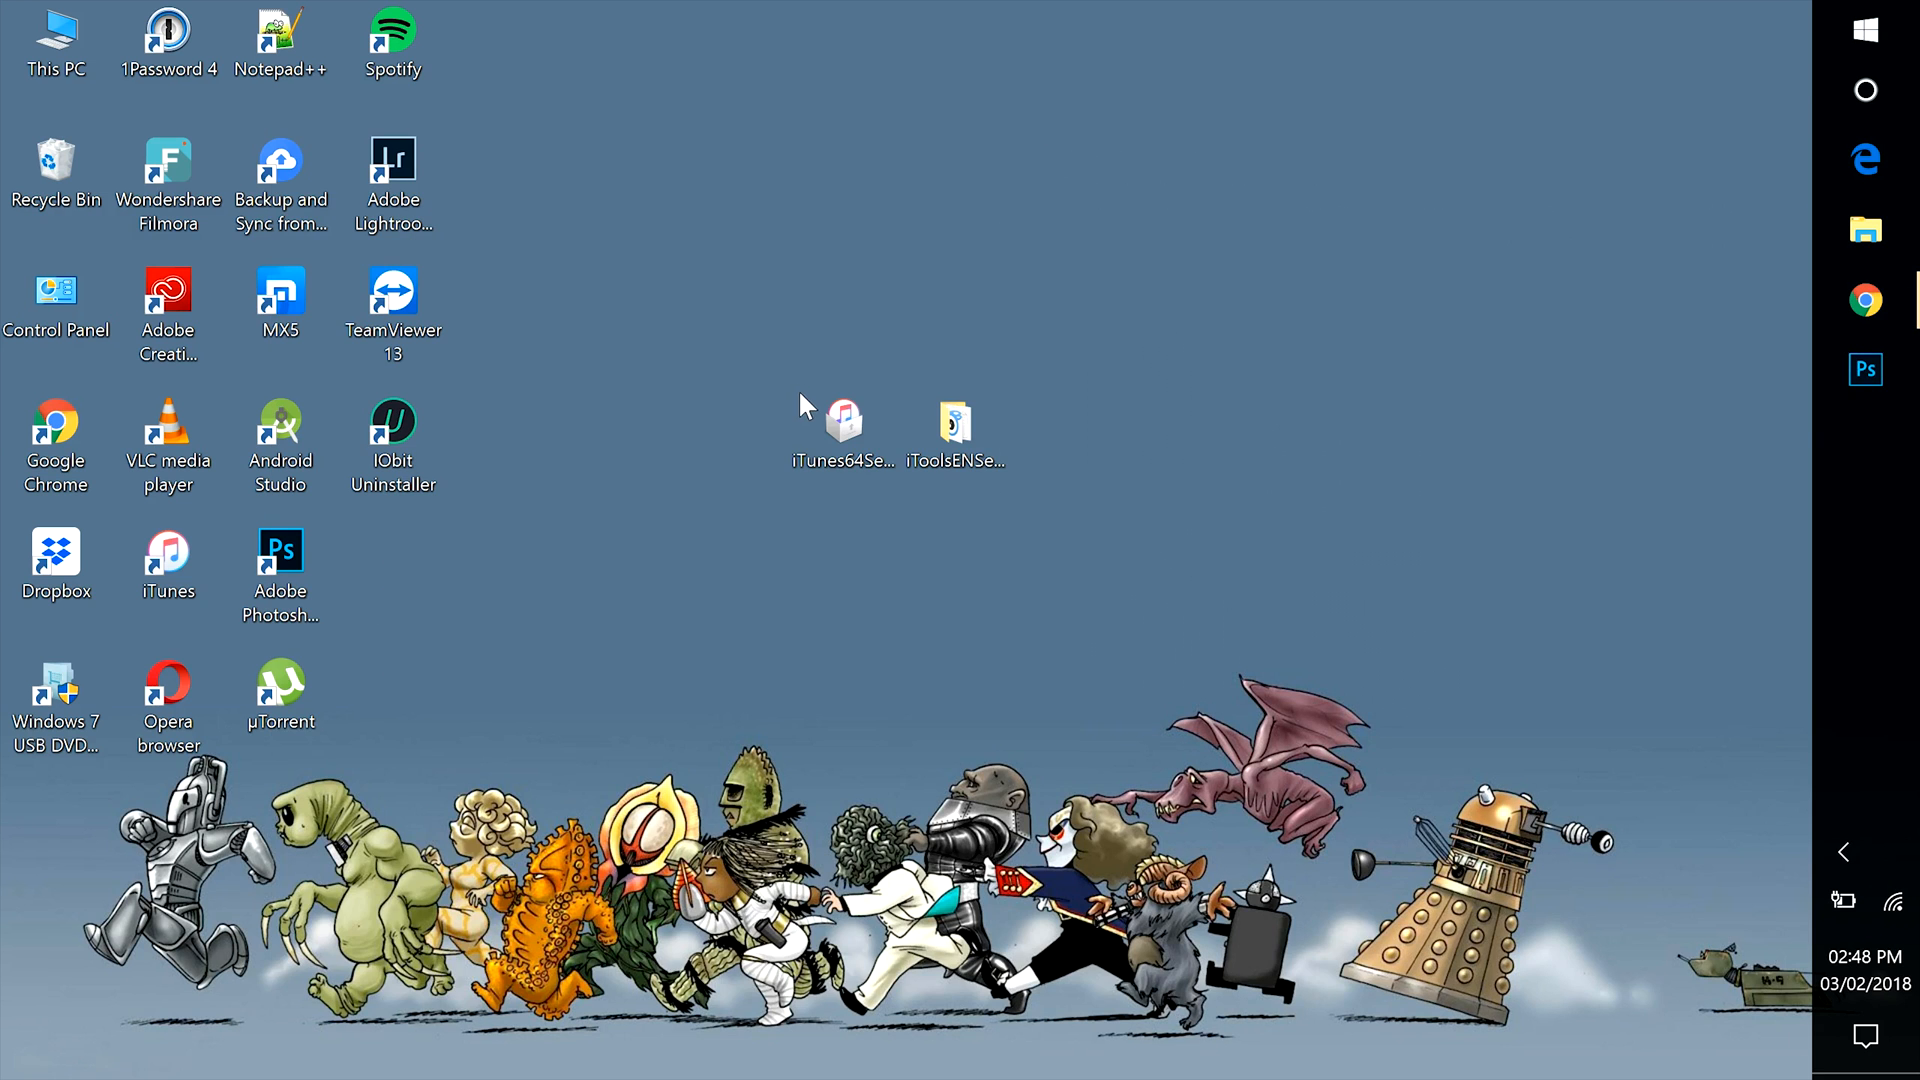
{"action": "left_click", "coordinate": [843, 431]}
{"action": "left_click", "coordinate": [189, 568]}
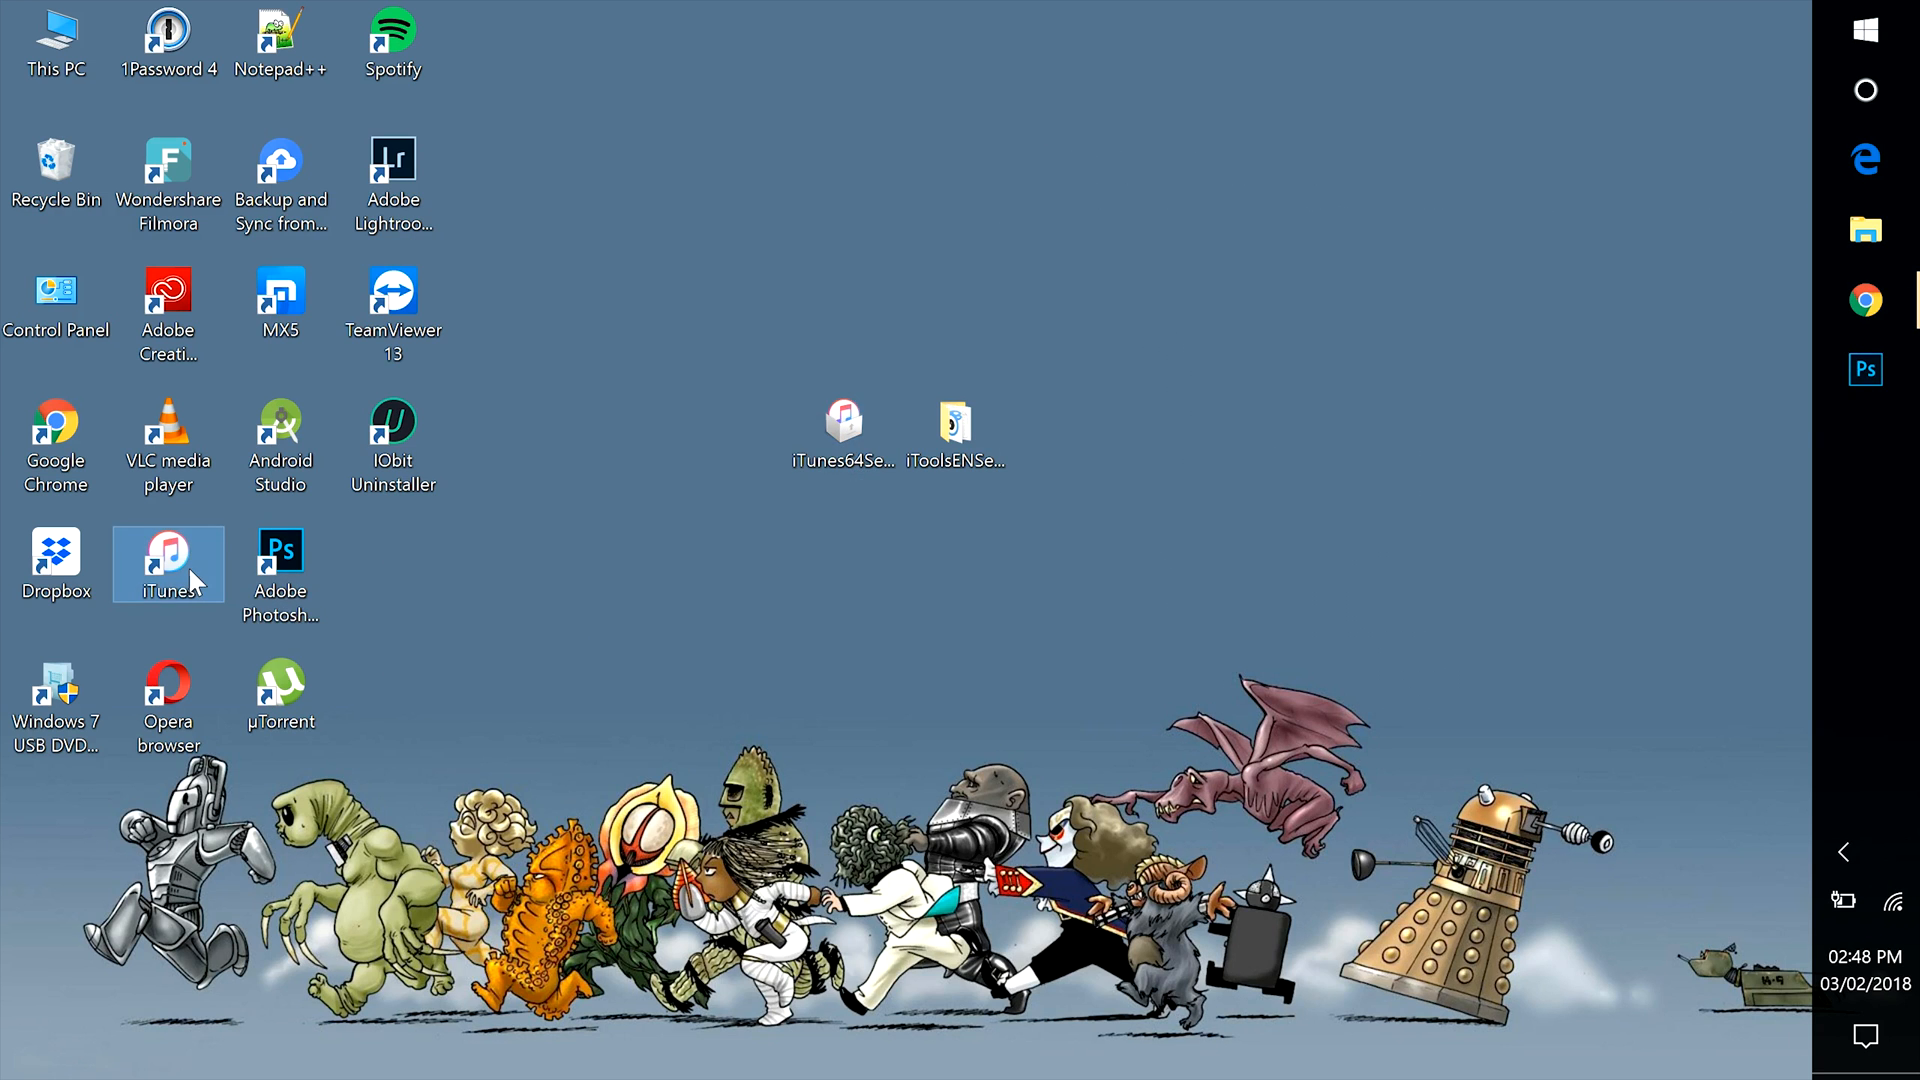
{"action": "double_click", "coordinate": [190, 568]}
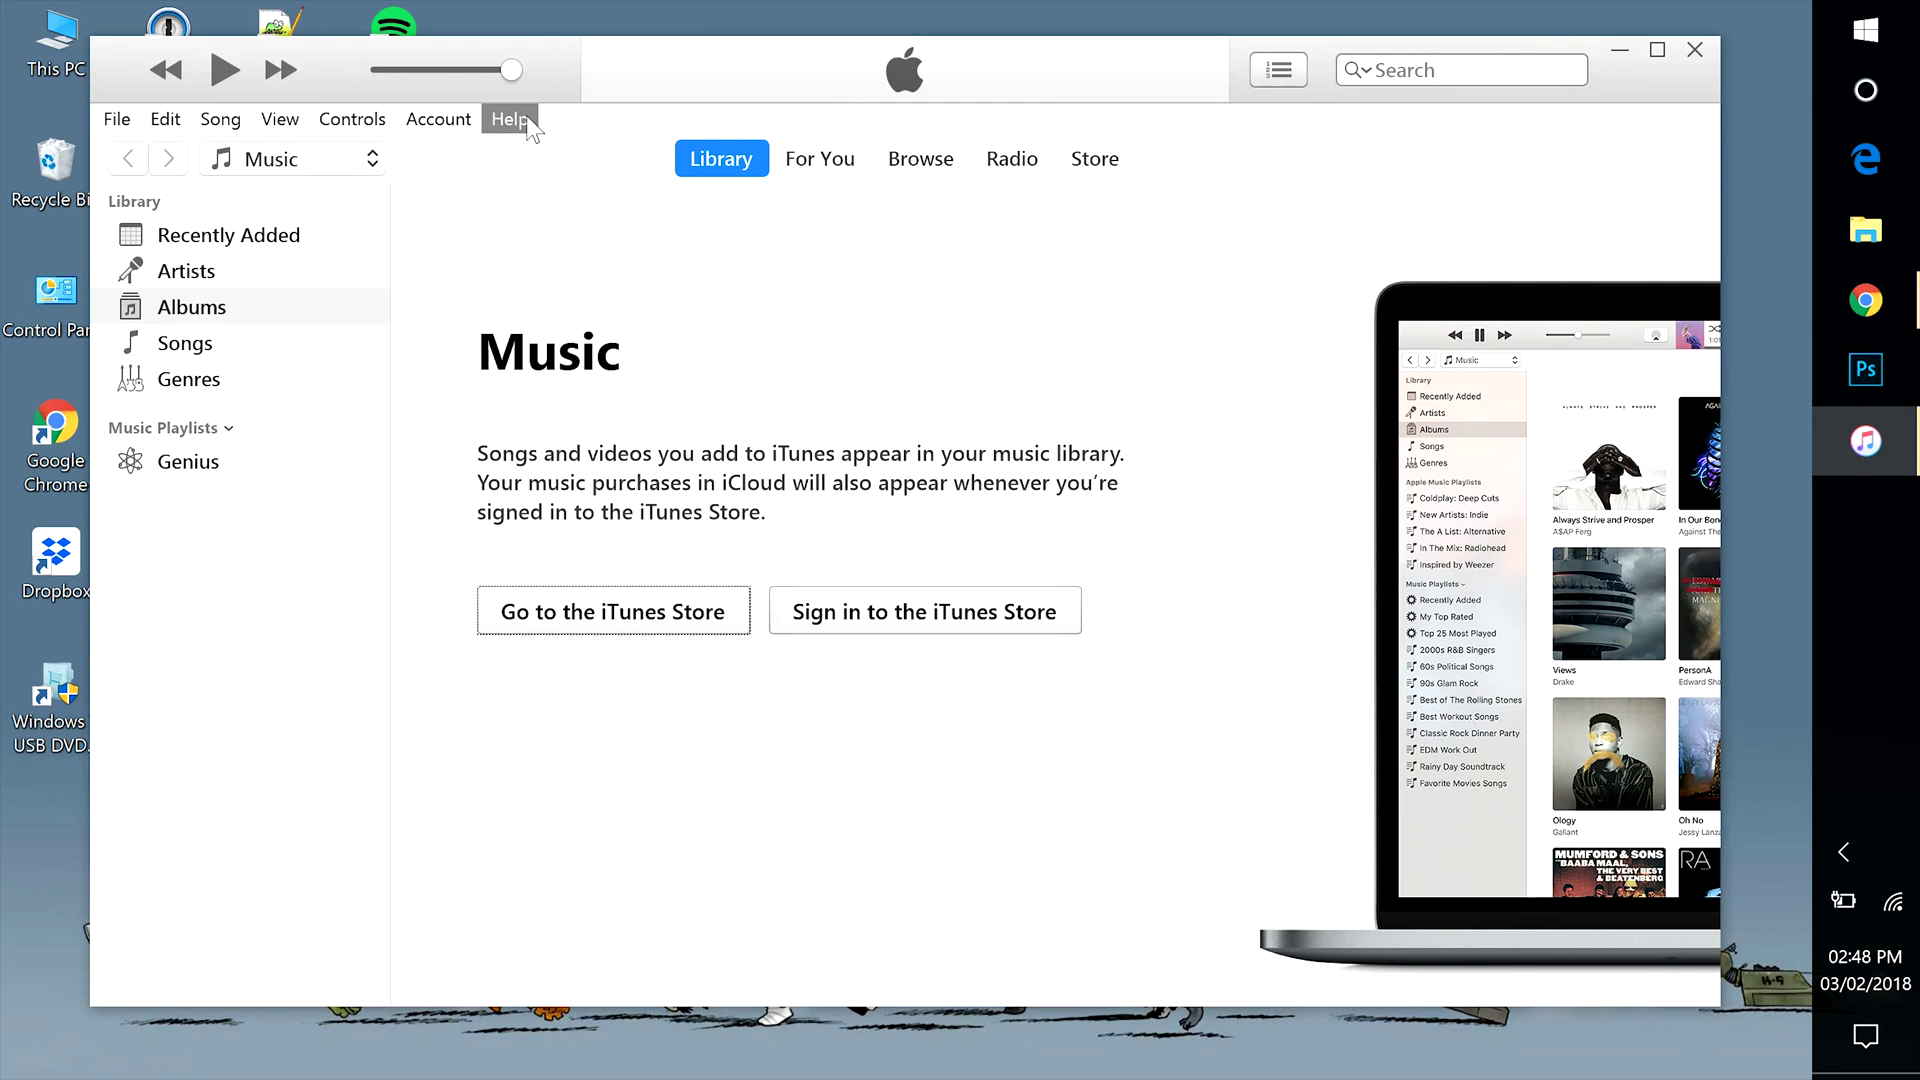
{"action": "left_click", "coordinate": [510, 118]}
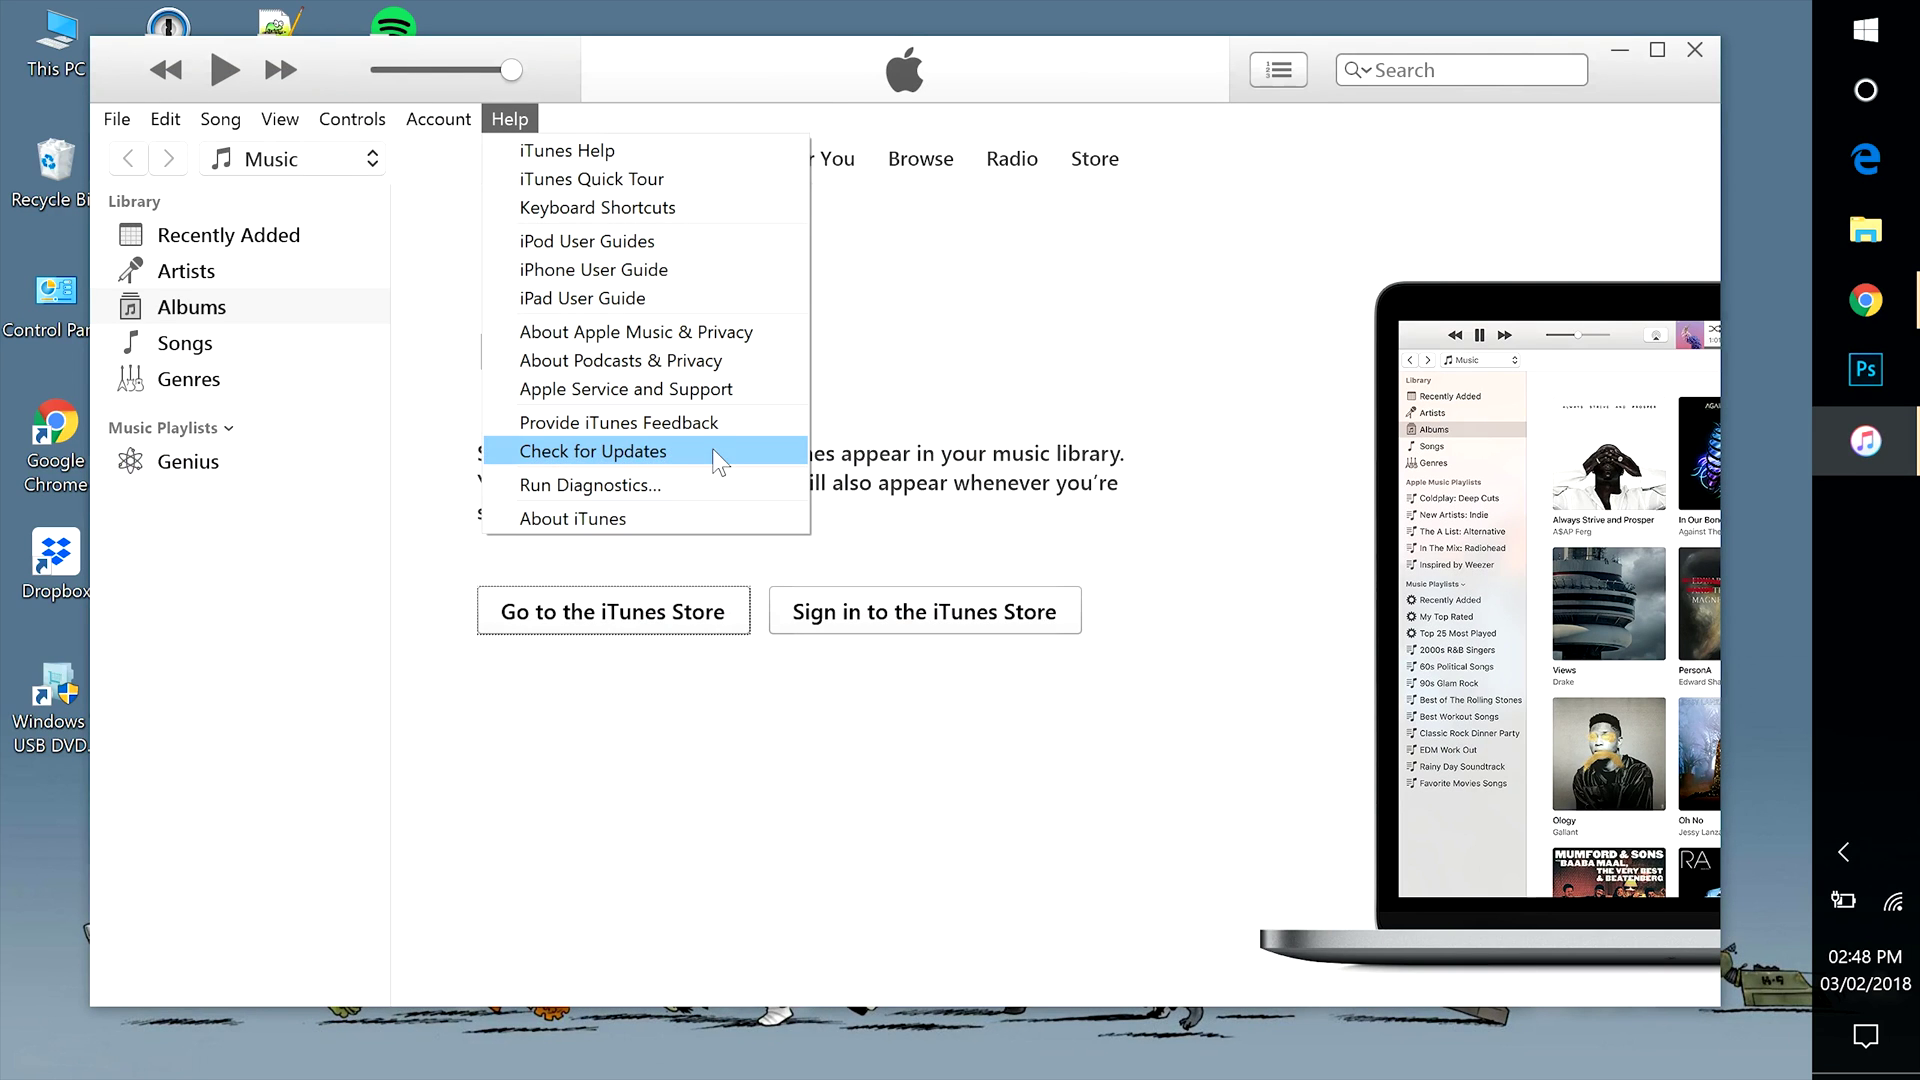
{"action": "left_click", "coordinate": [721, 516]}
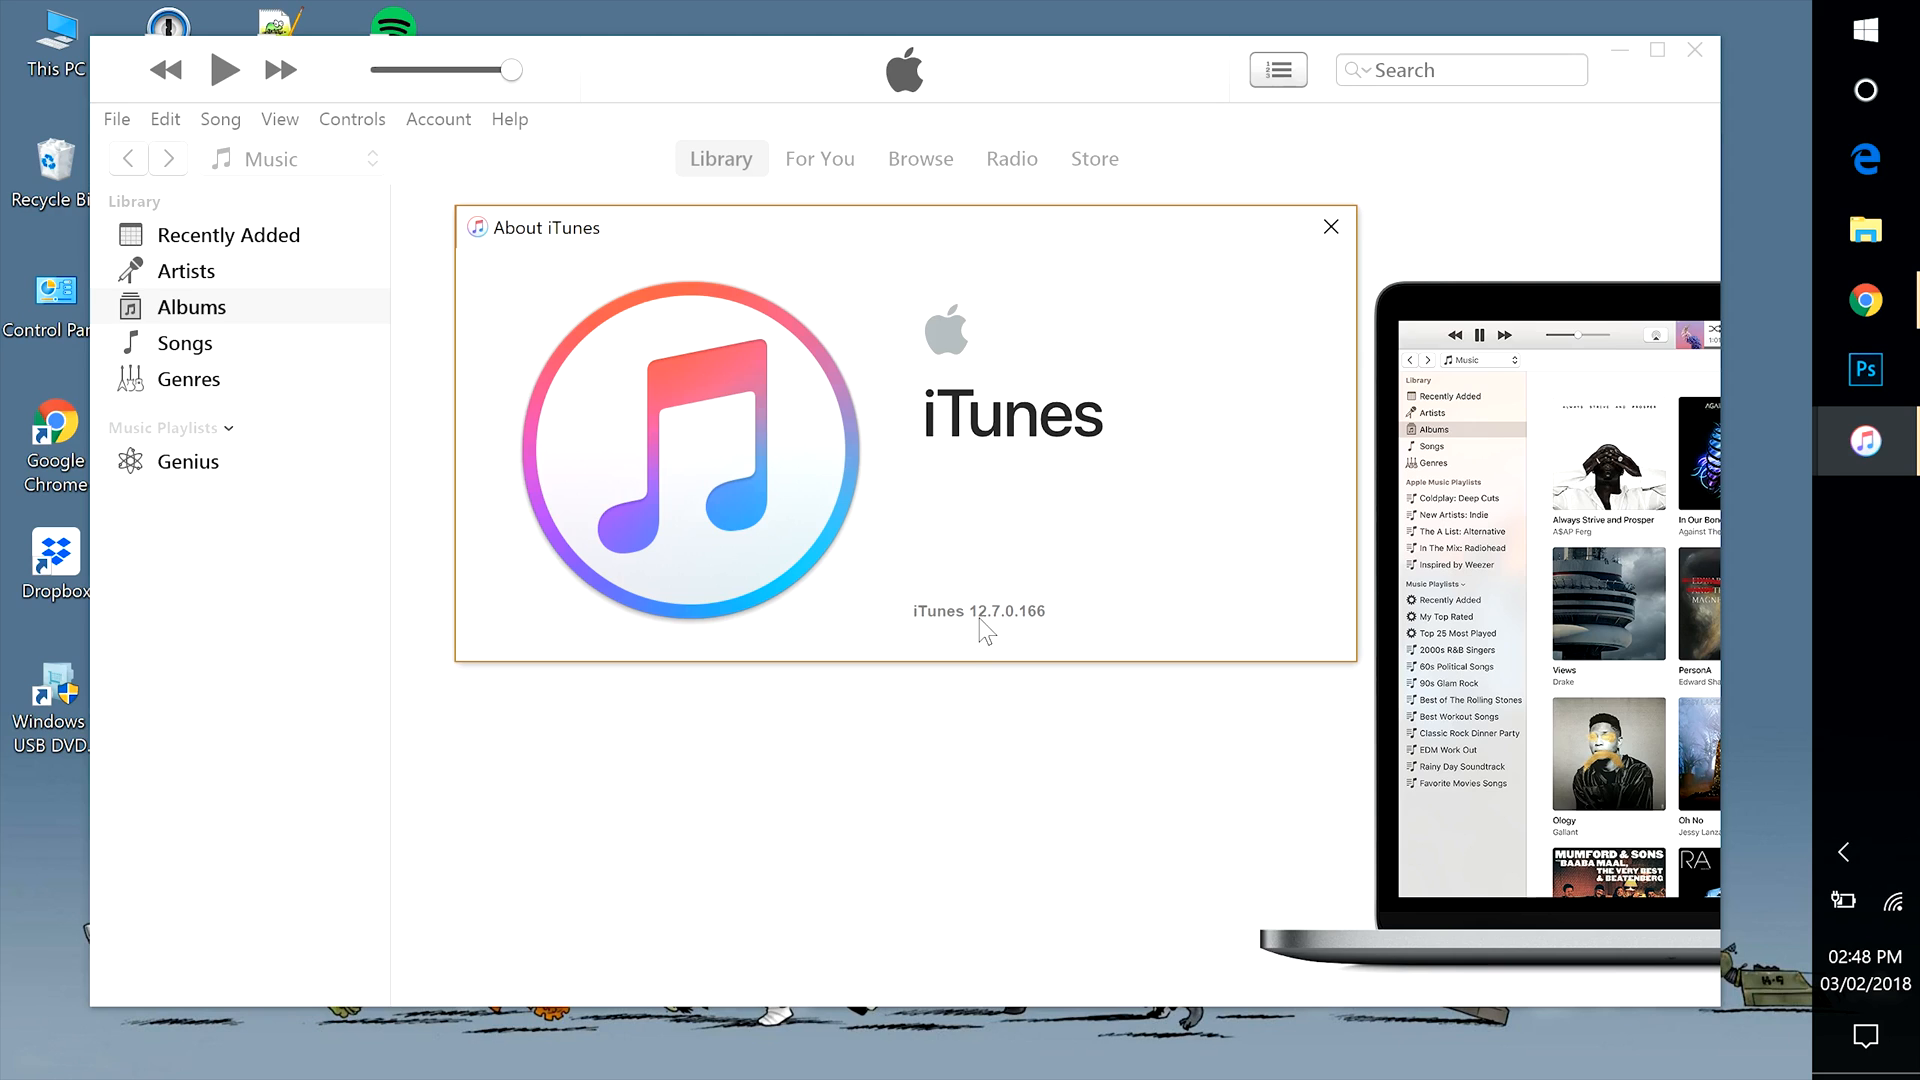
{"action": "left_click", "coordinate": [1331, 226]}
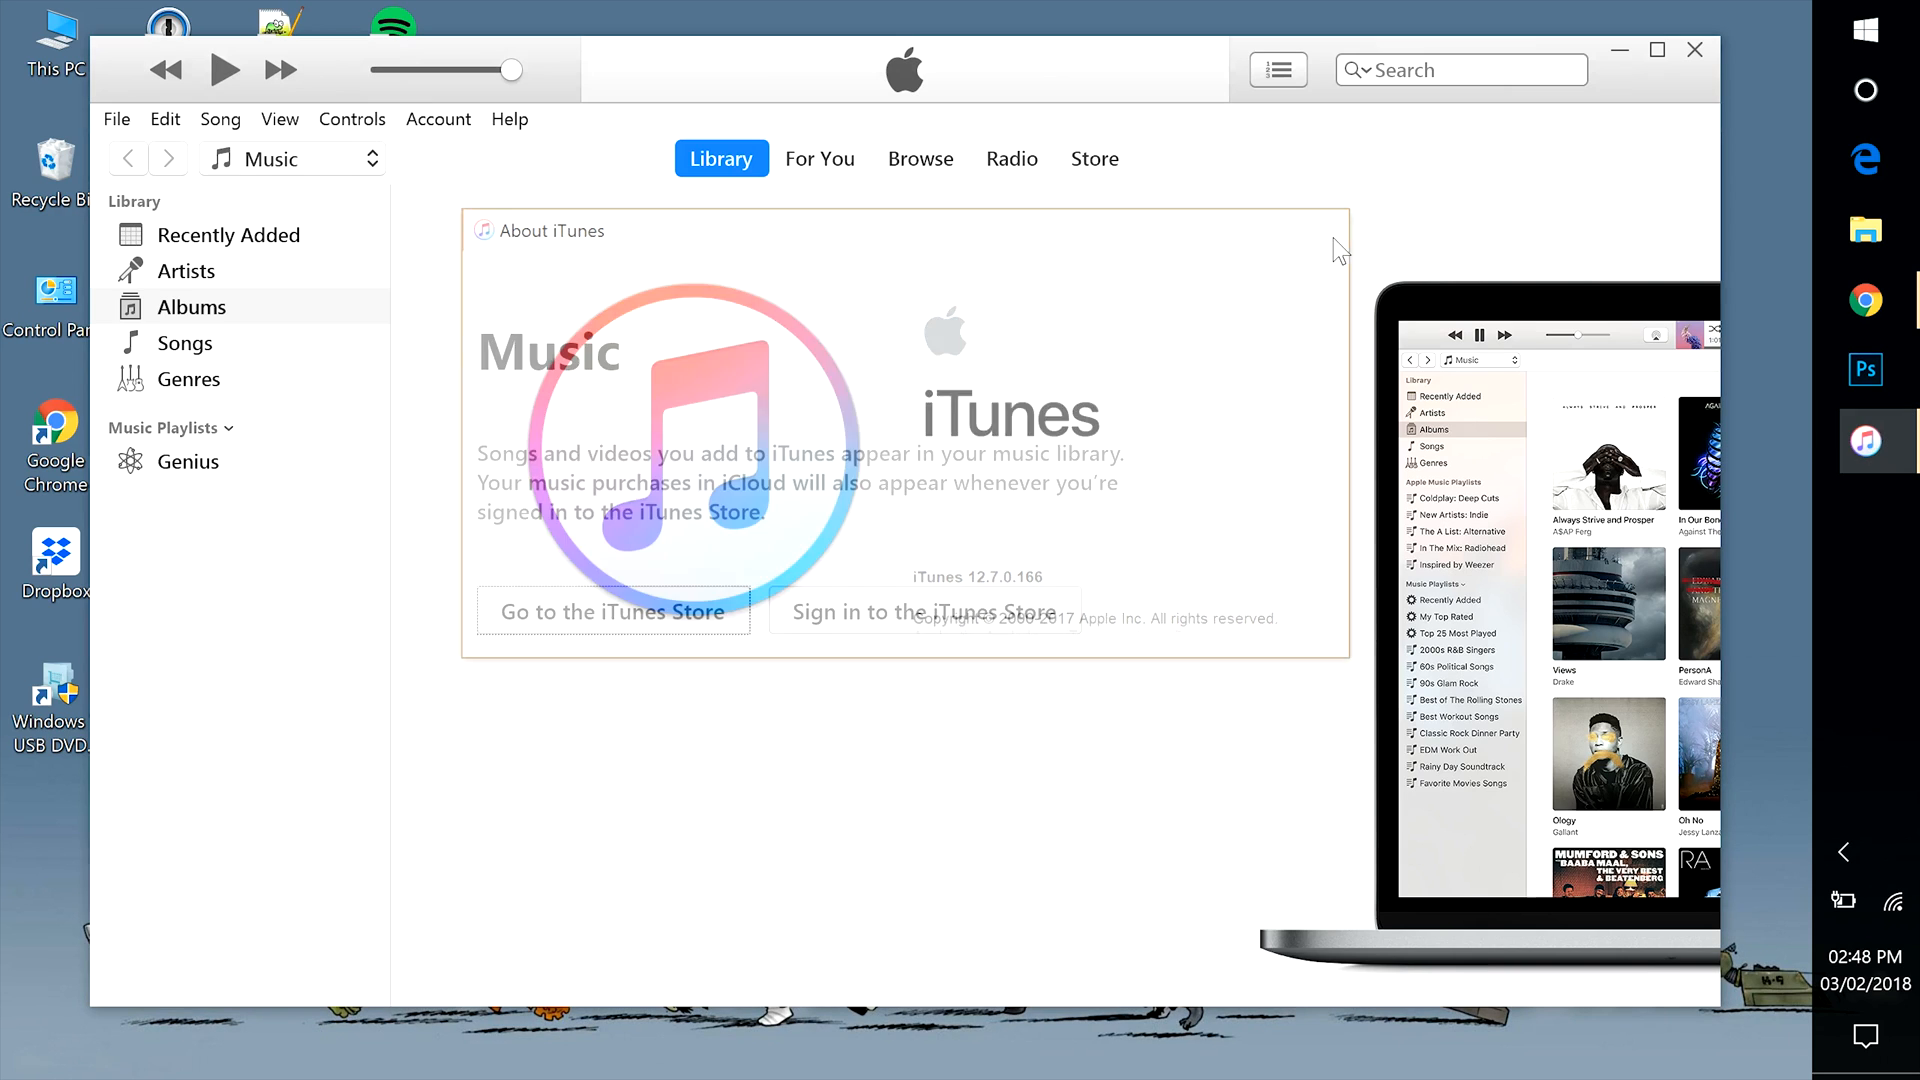
{"action": "left_click", "coordinate": [1696, 50]}
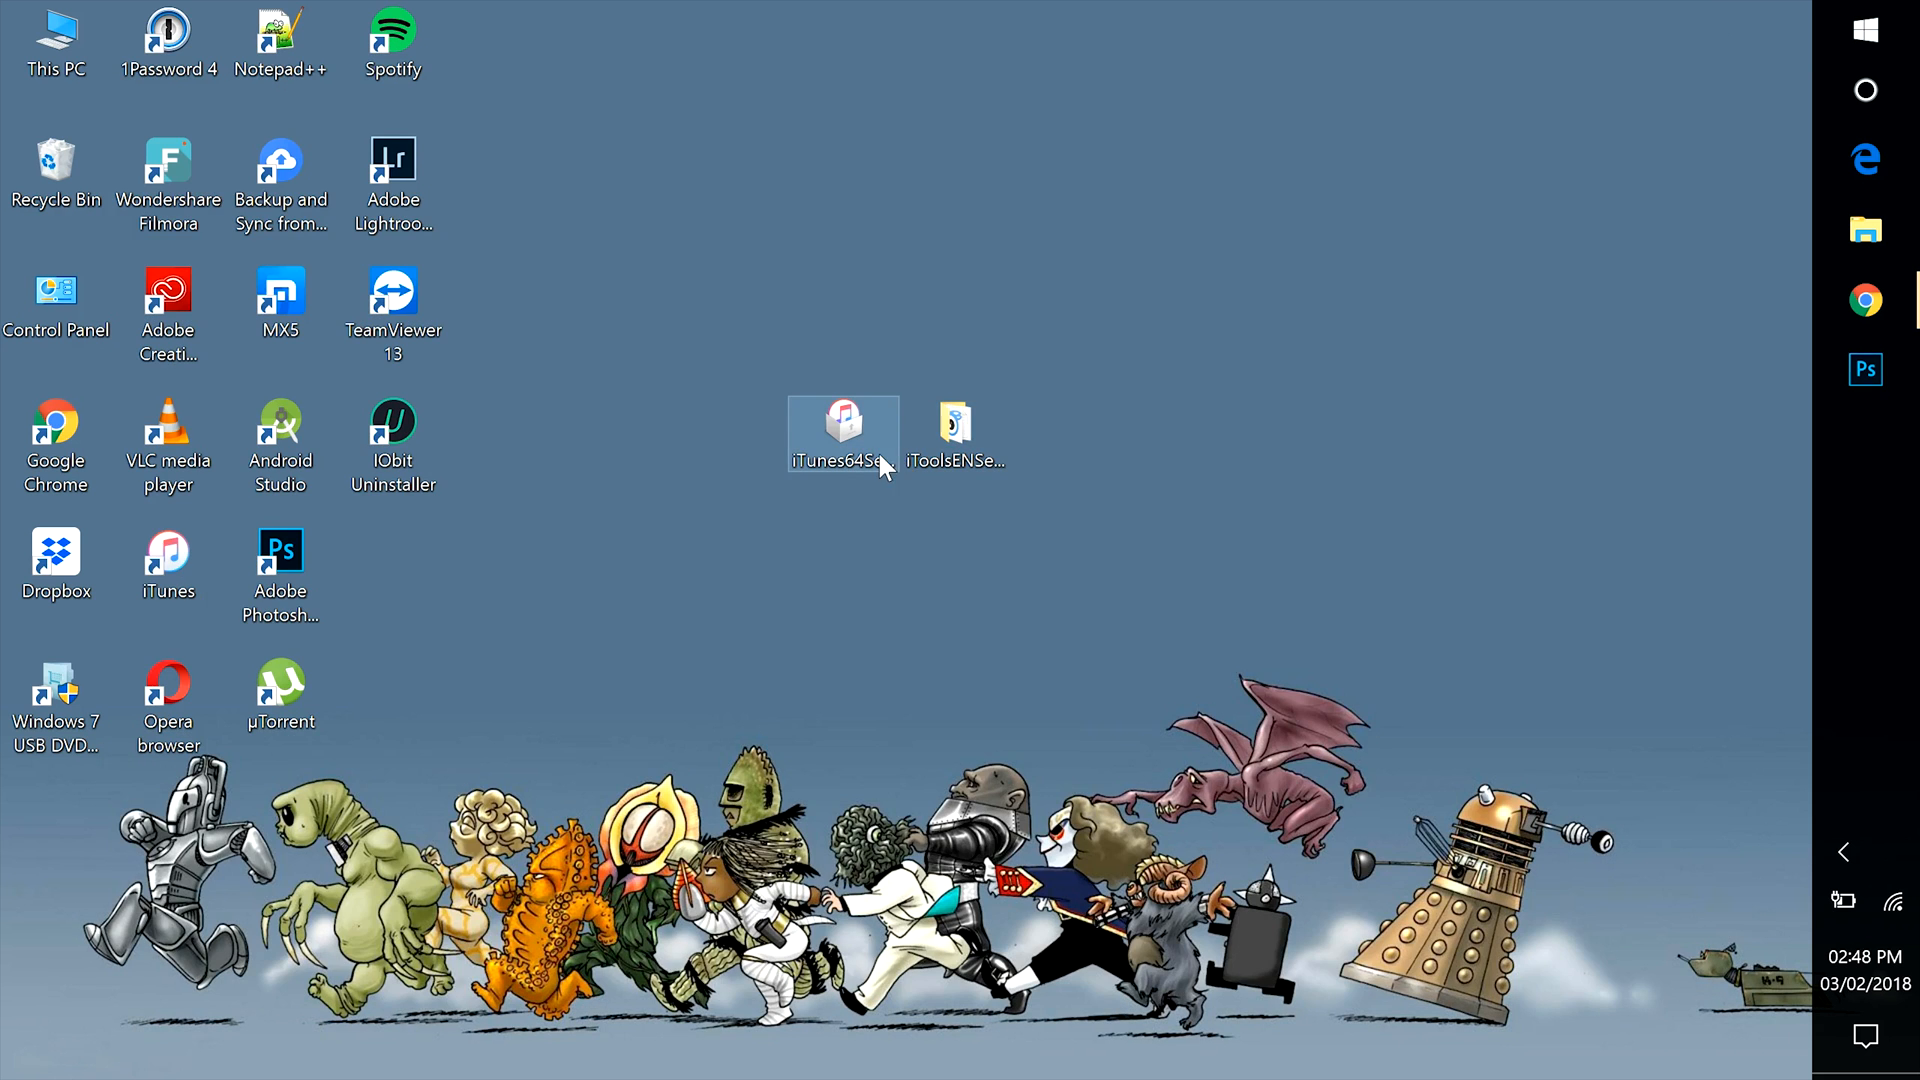
Install iTools 3 from 1_iToolsCNSetup as administrator, then close the launched Chinese iTools window
{"action": "double_click", "coordinate": [926, 462]}
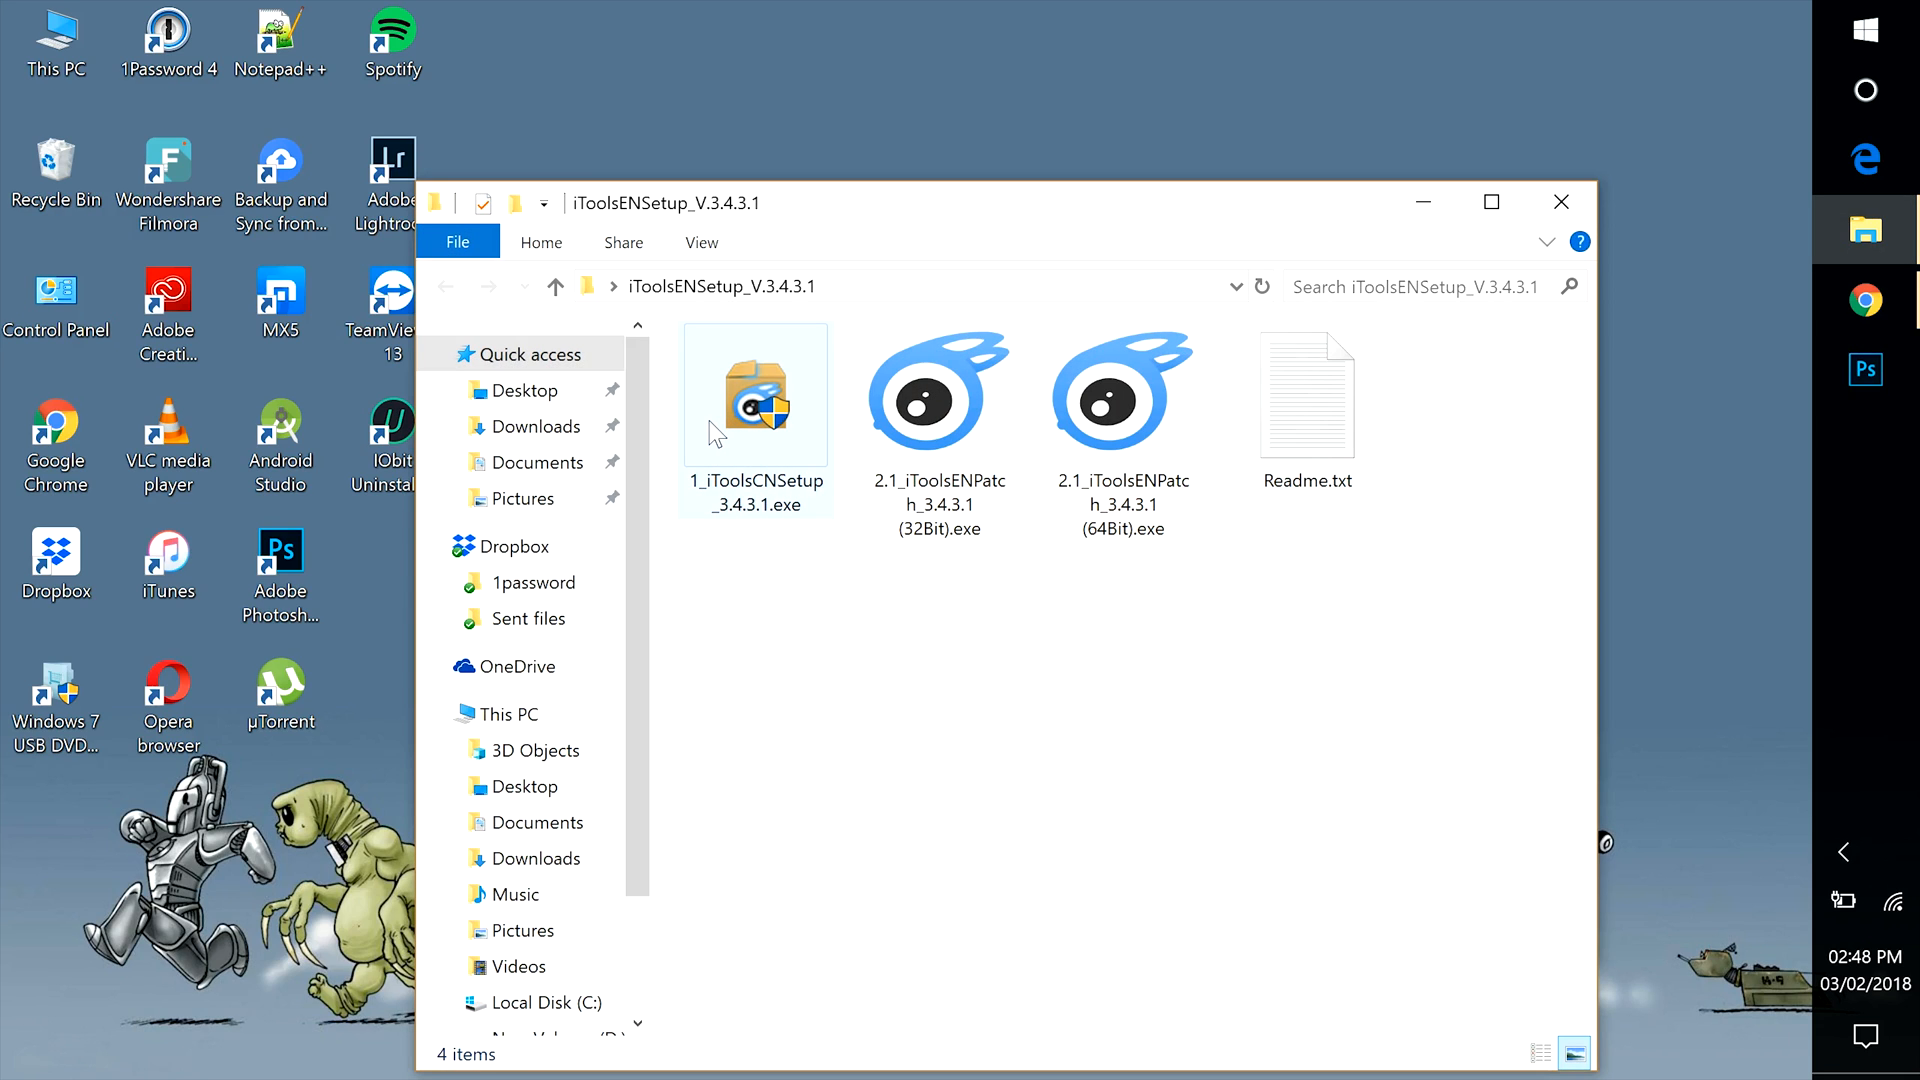
{"action": "left_click", "coordinate": [756, 412]}
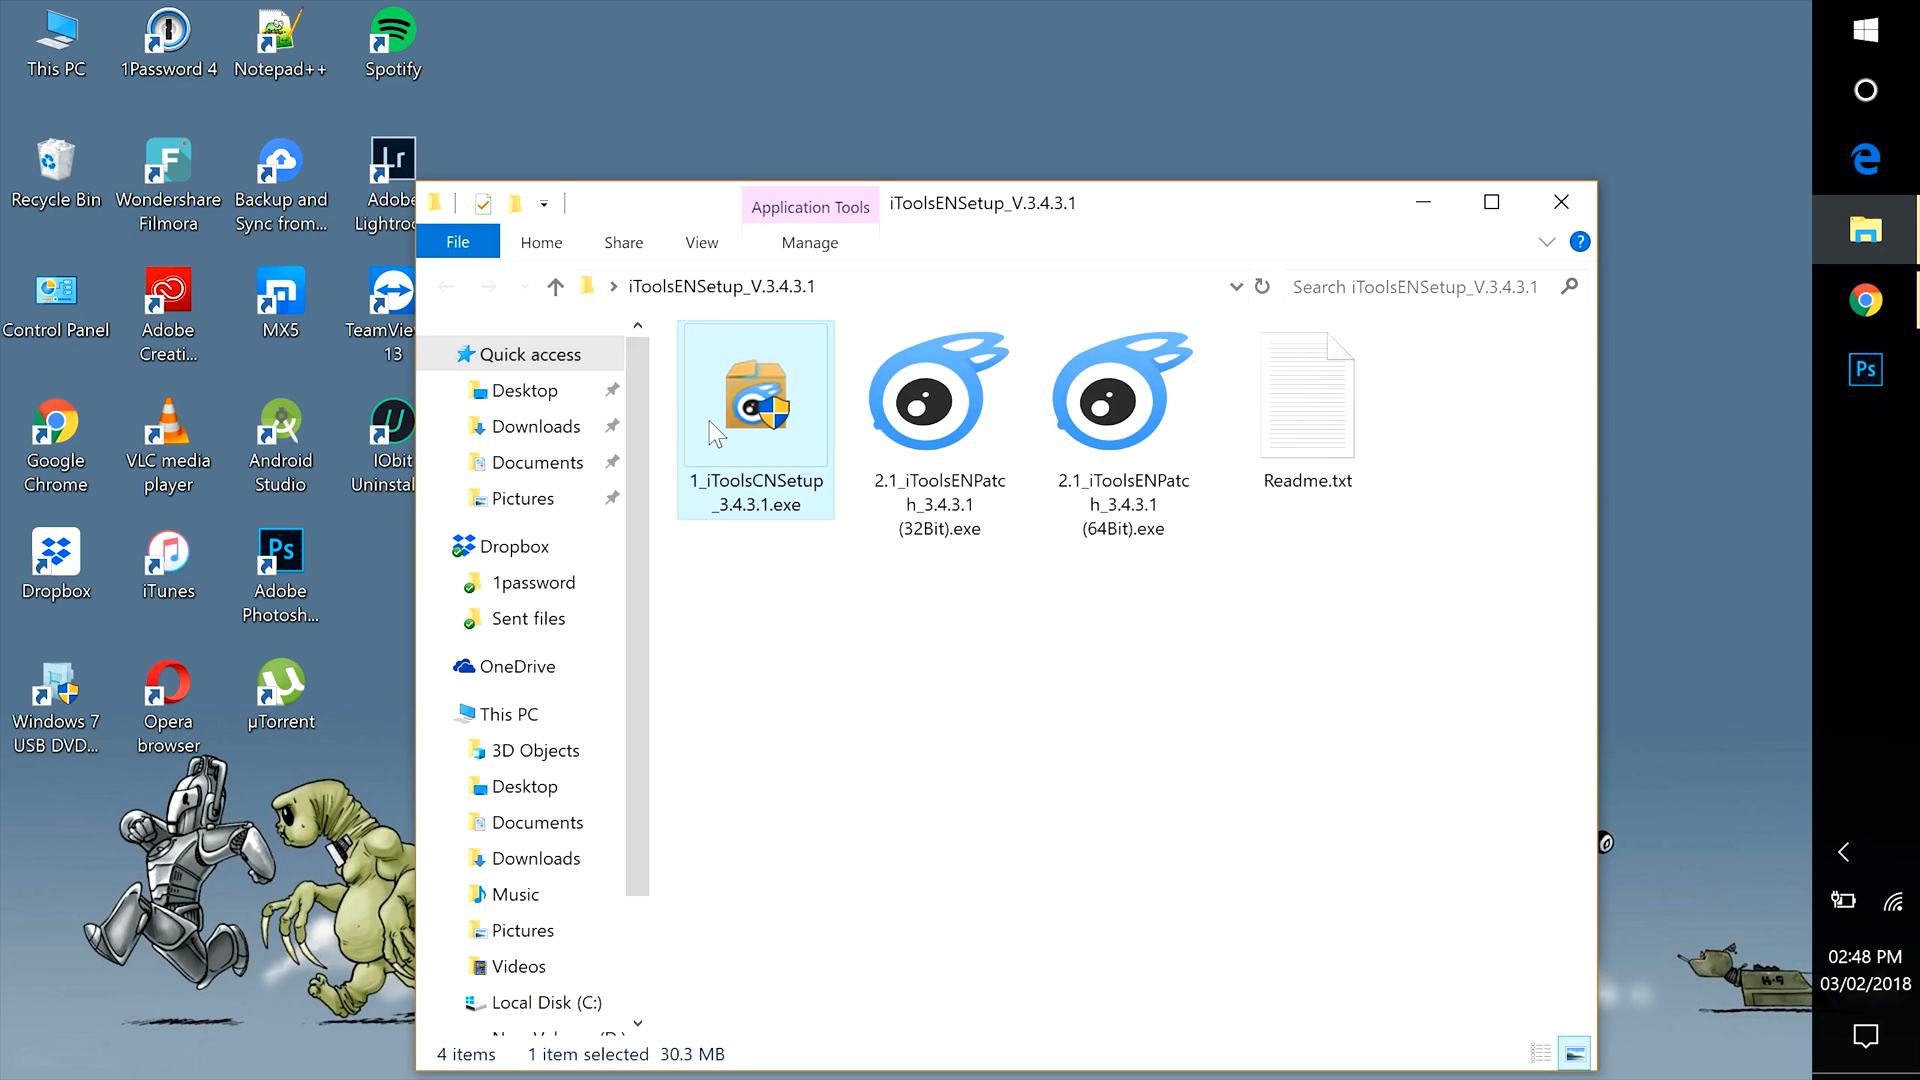
{"action": "right_click", "coordinate": [757, 413]}
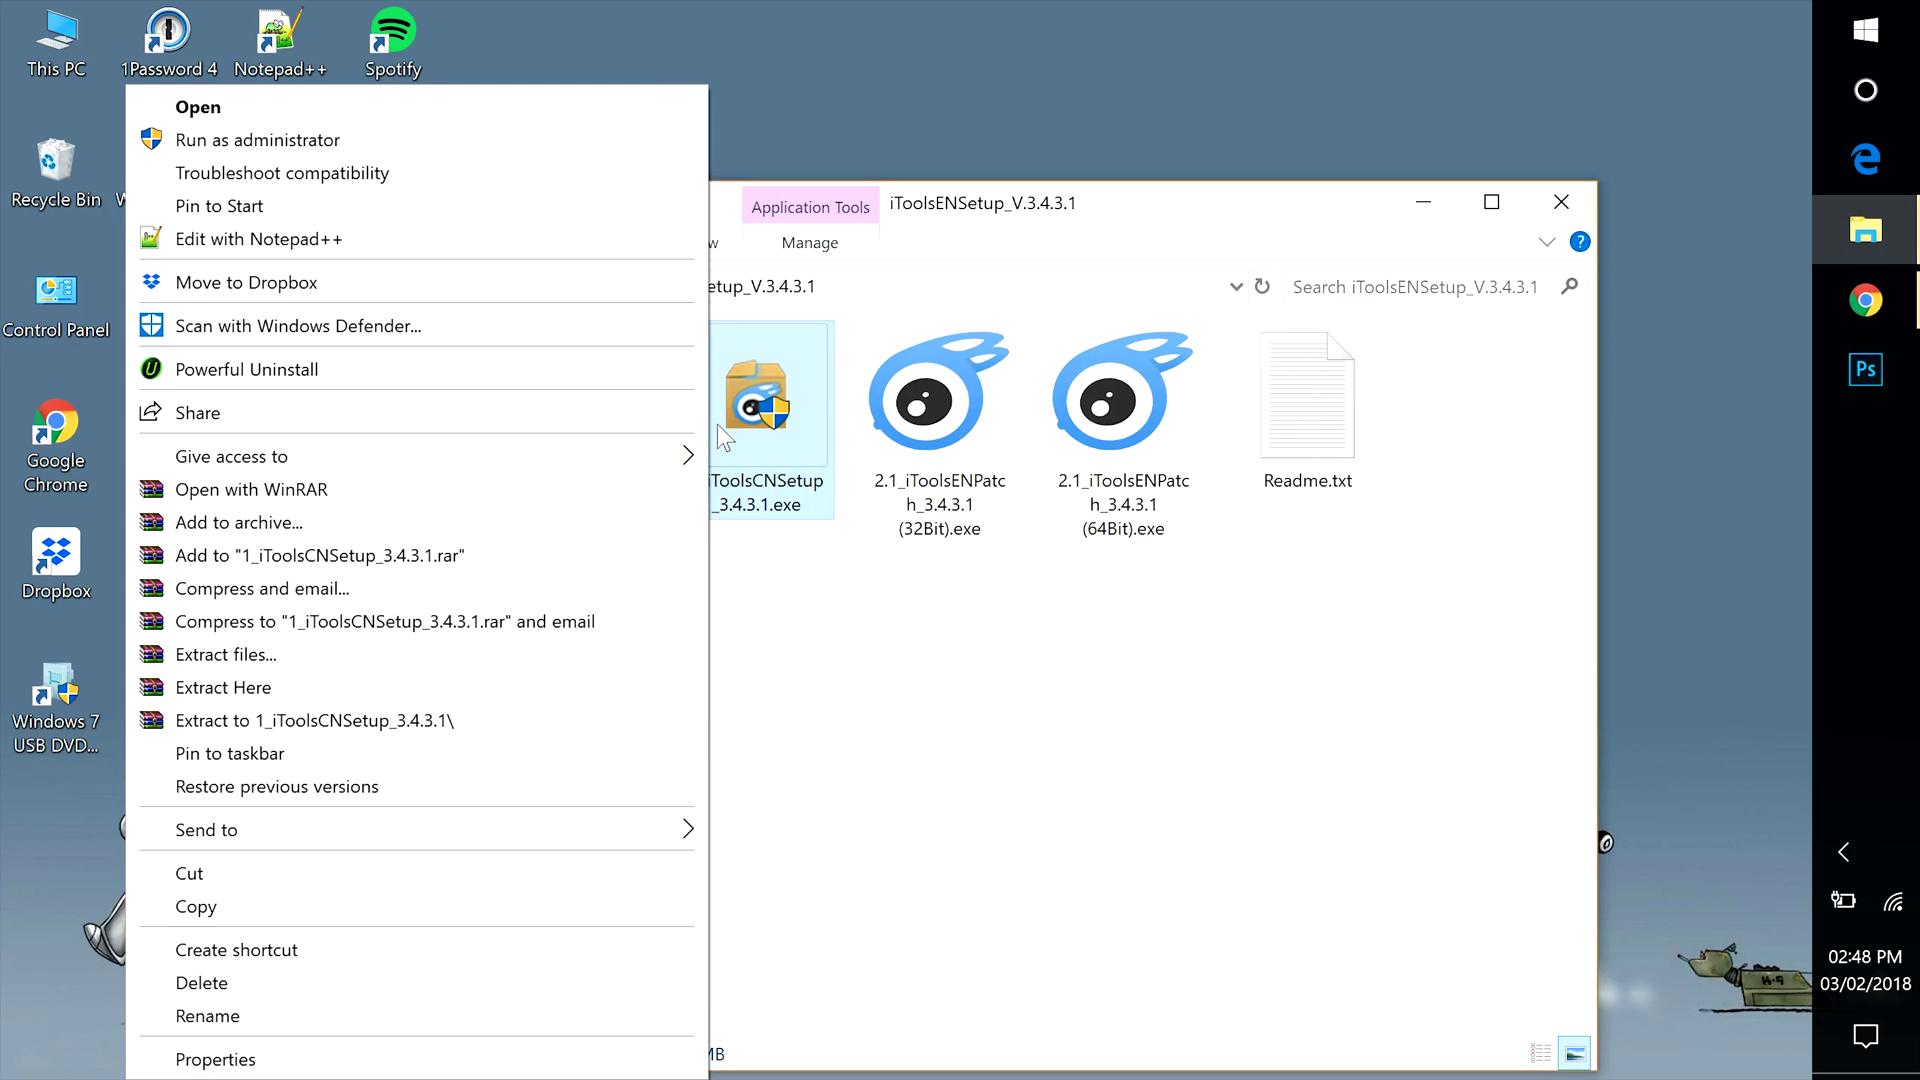
{"action": "left_click", "coordinate": [397, 142]}
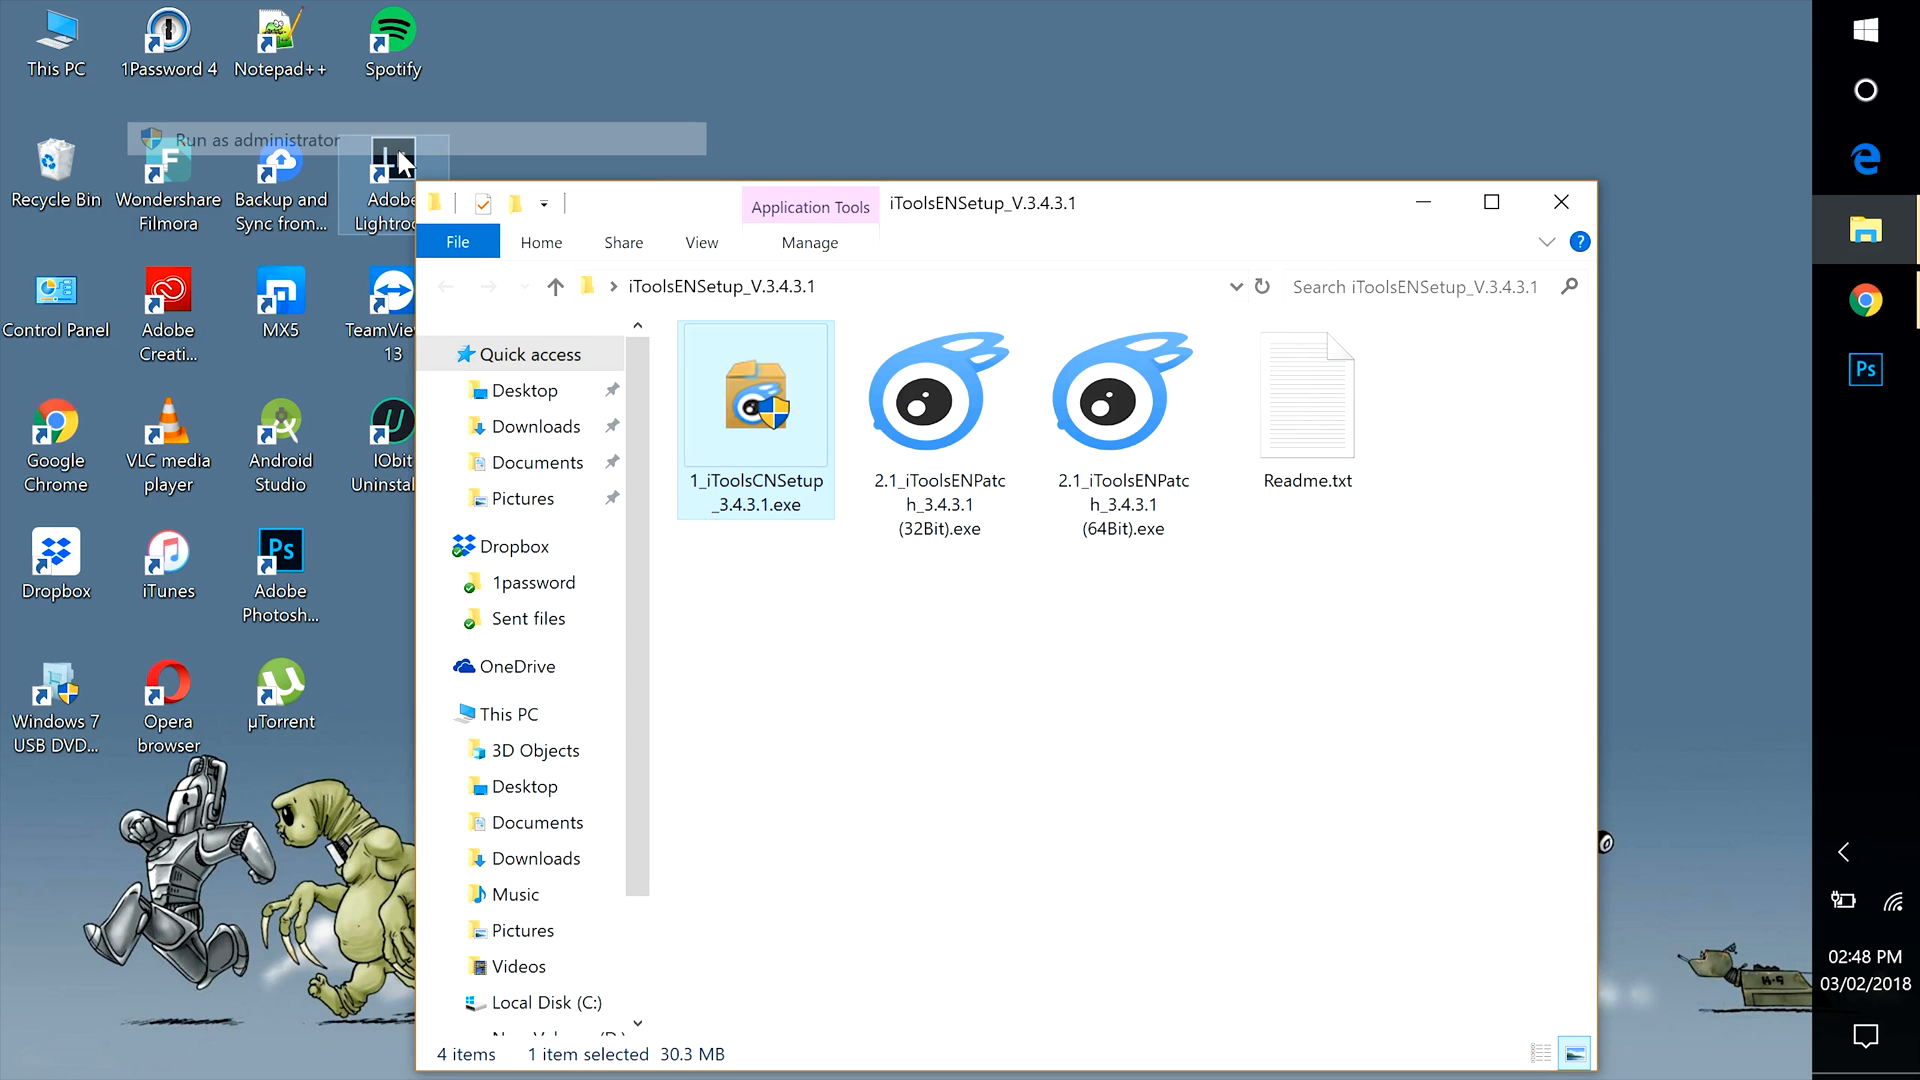
{"action": "left_click", "coordinate": [923, 750]}
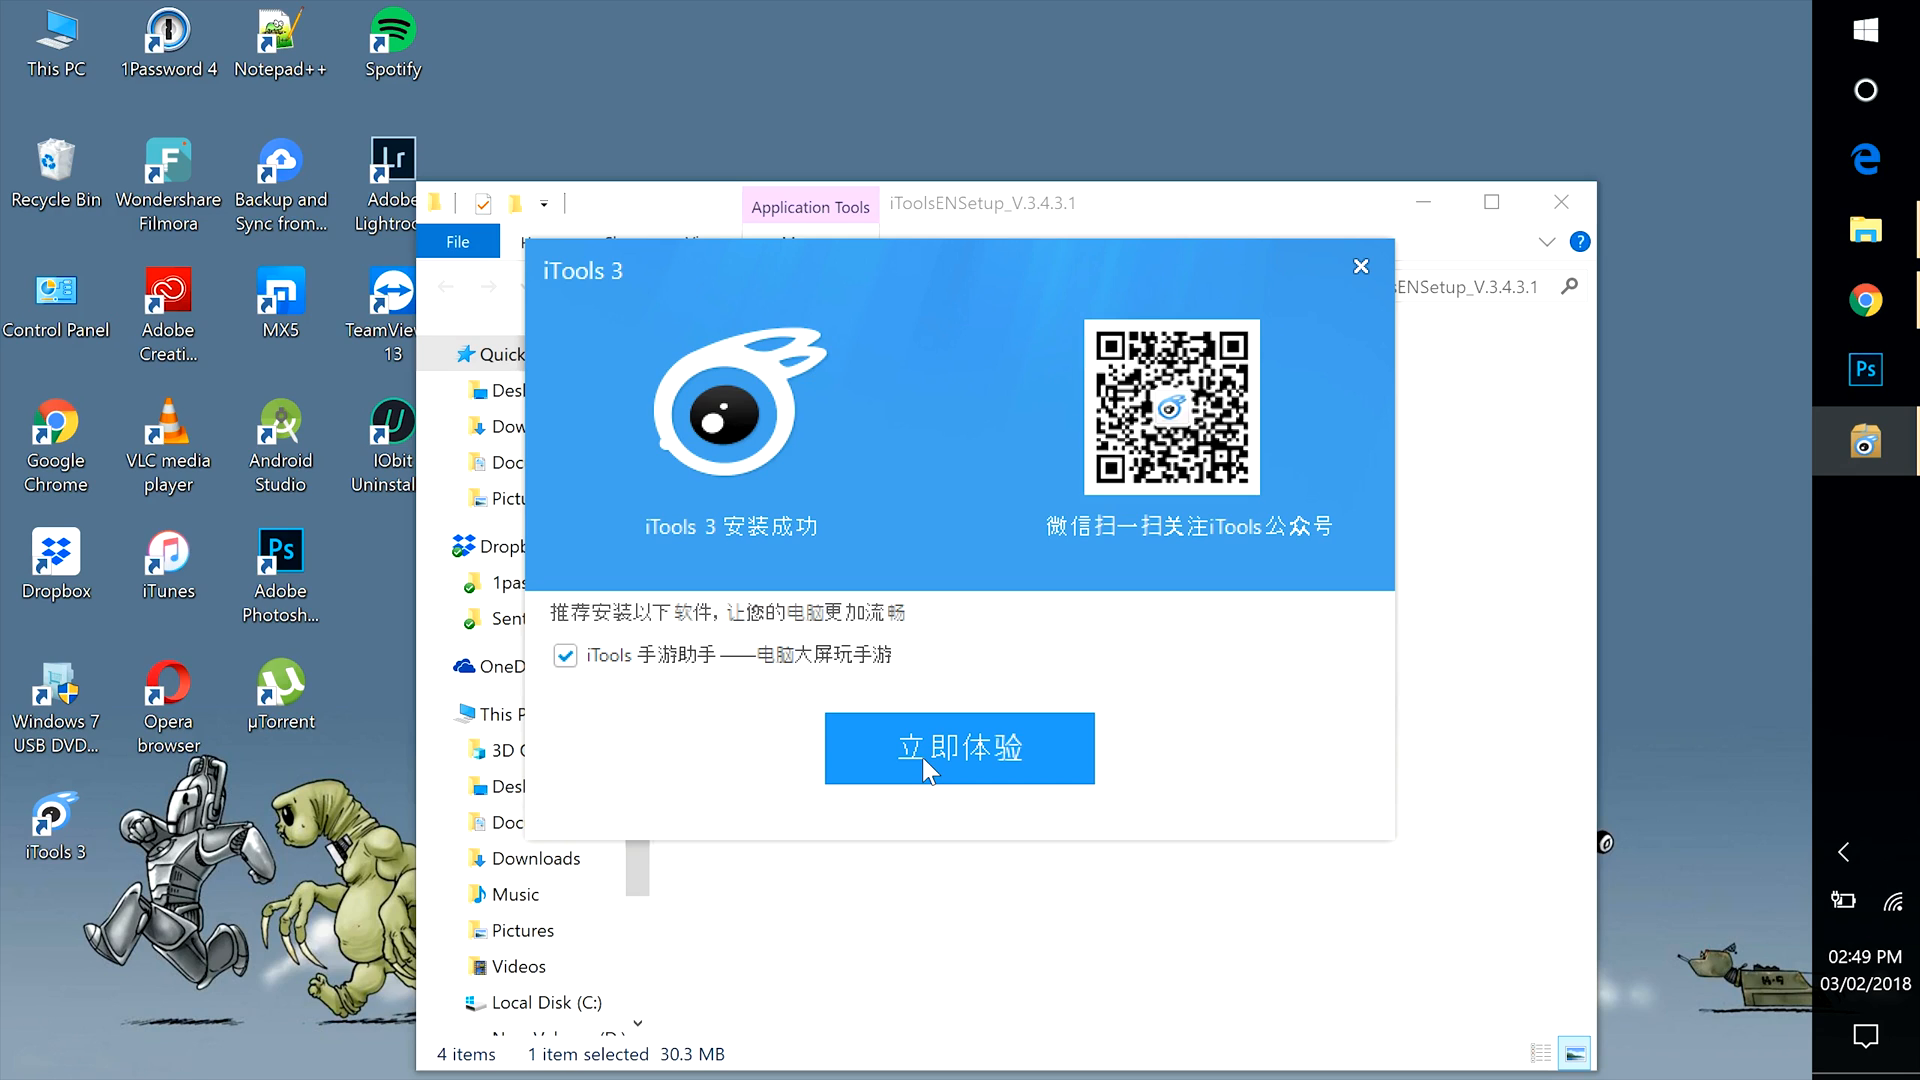
{"action": "left_click", "coordinate": [957, 749]}
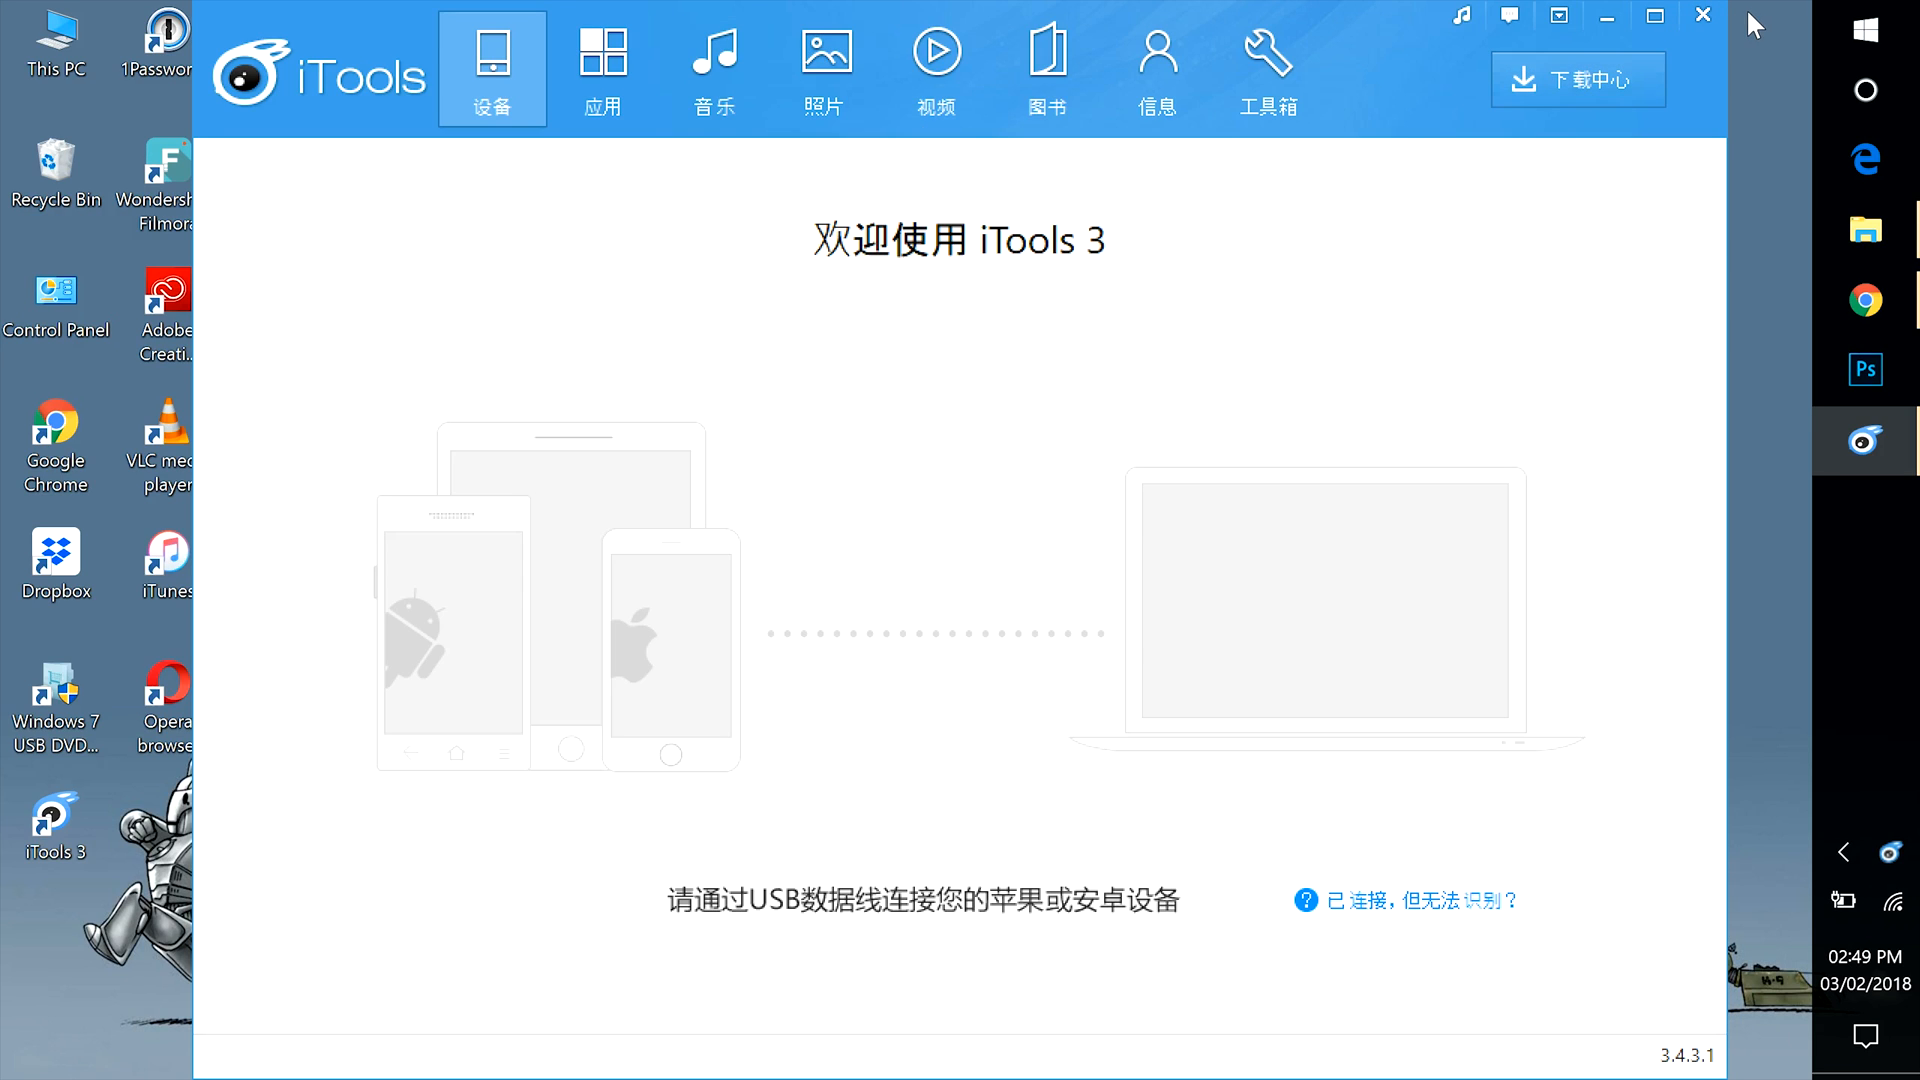
{"action": "left_click", "coordinate": [1703, 14]}
{"action": "left_click", "coordinate": [1040, 399]}
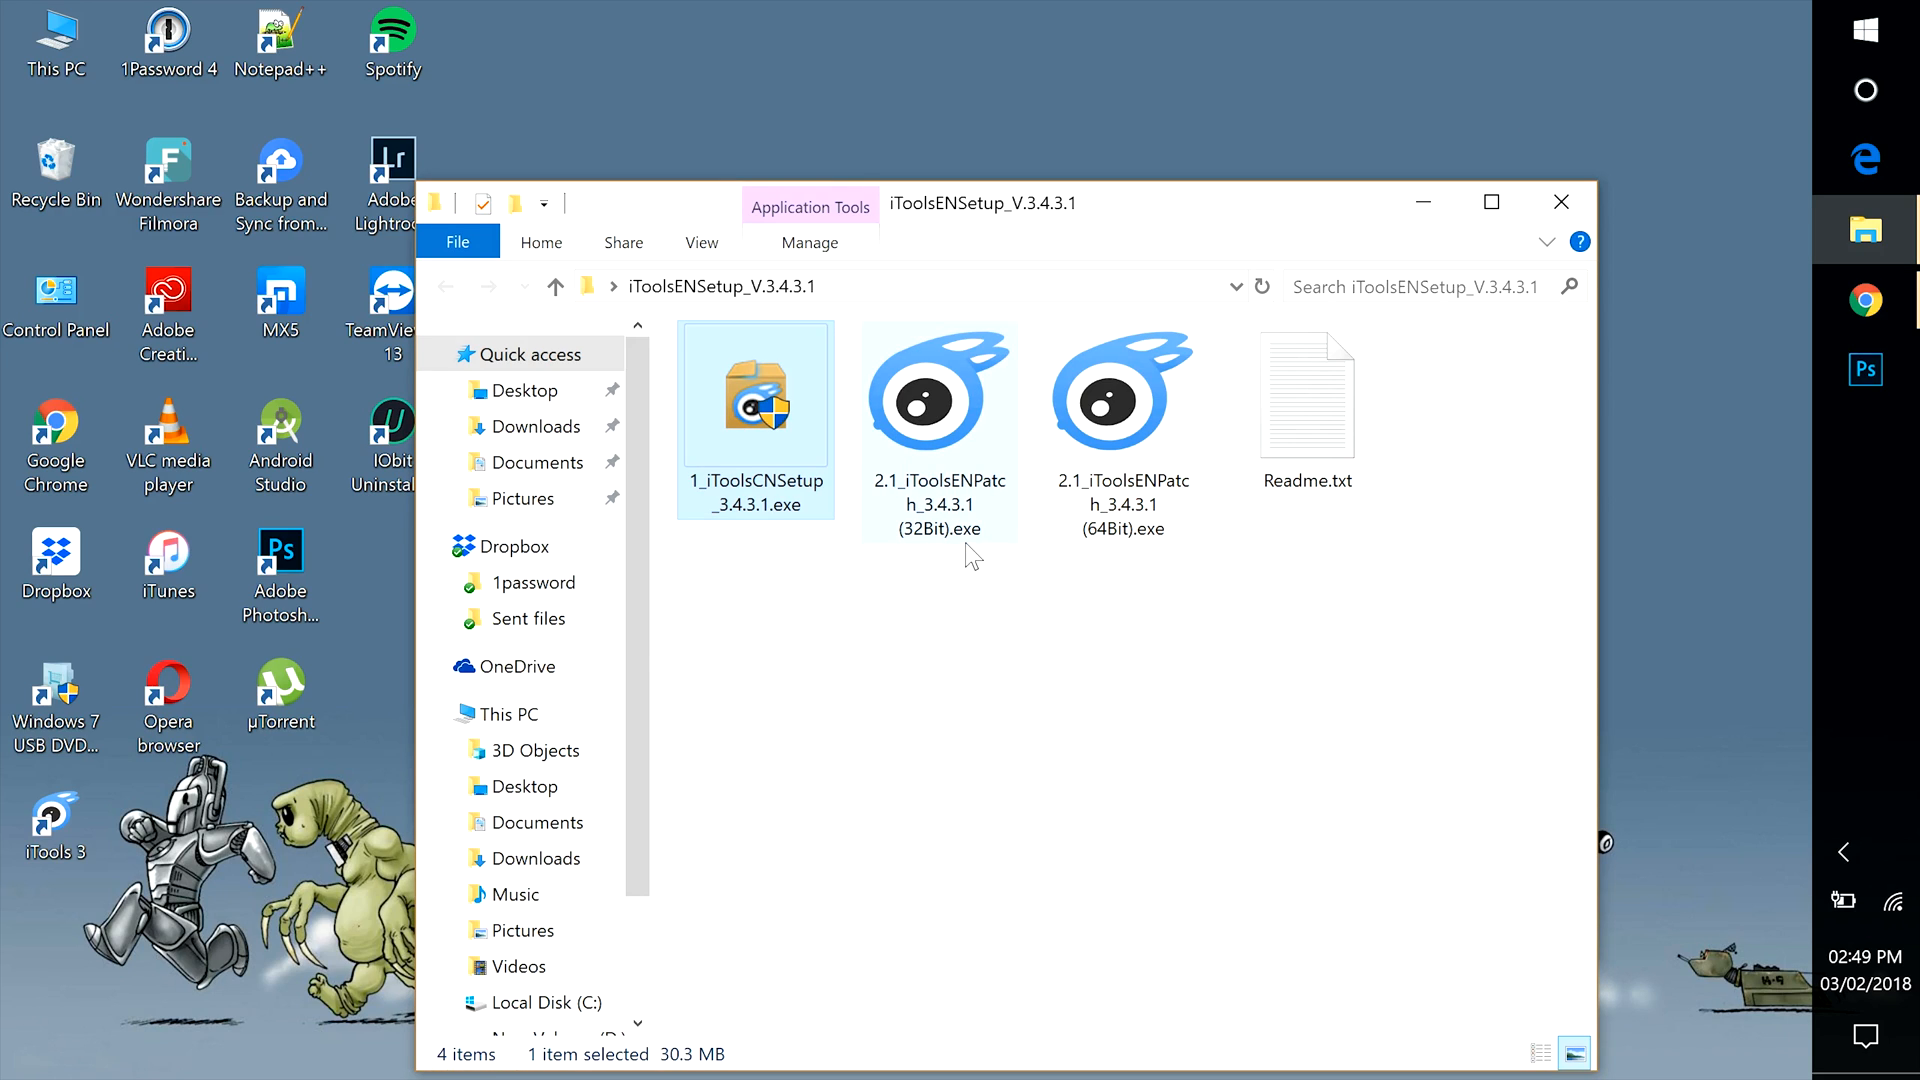
Compare the 32-bit and 64-bit patch files and run the 64-bit English patch as administrator
{"action": "left_click", "coordinate": [957, 532]}
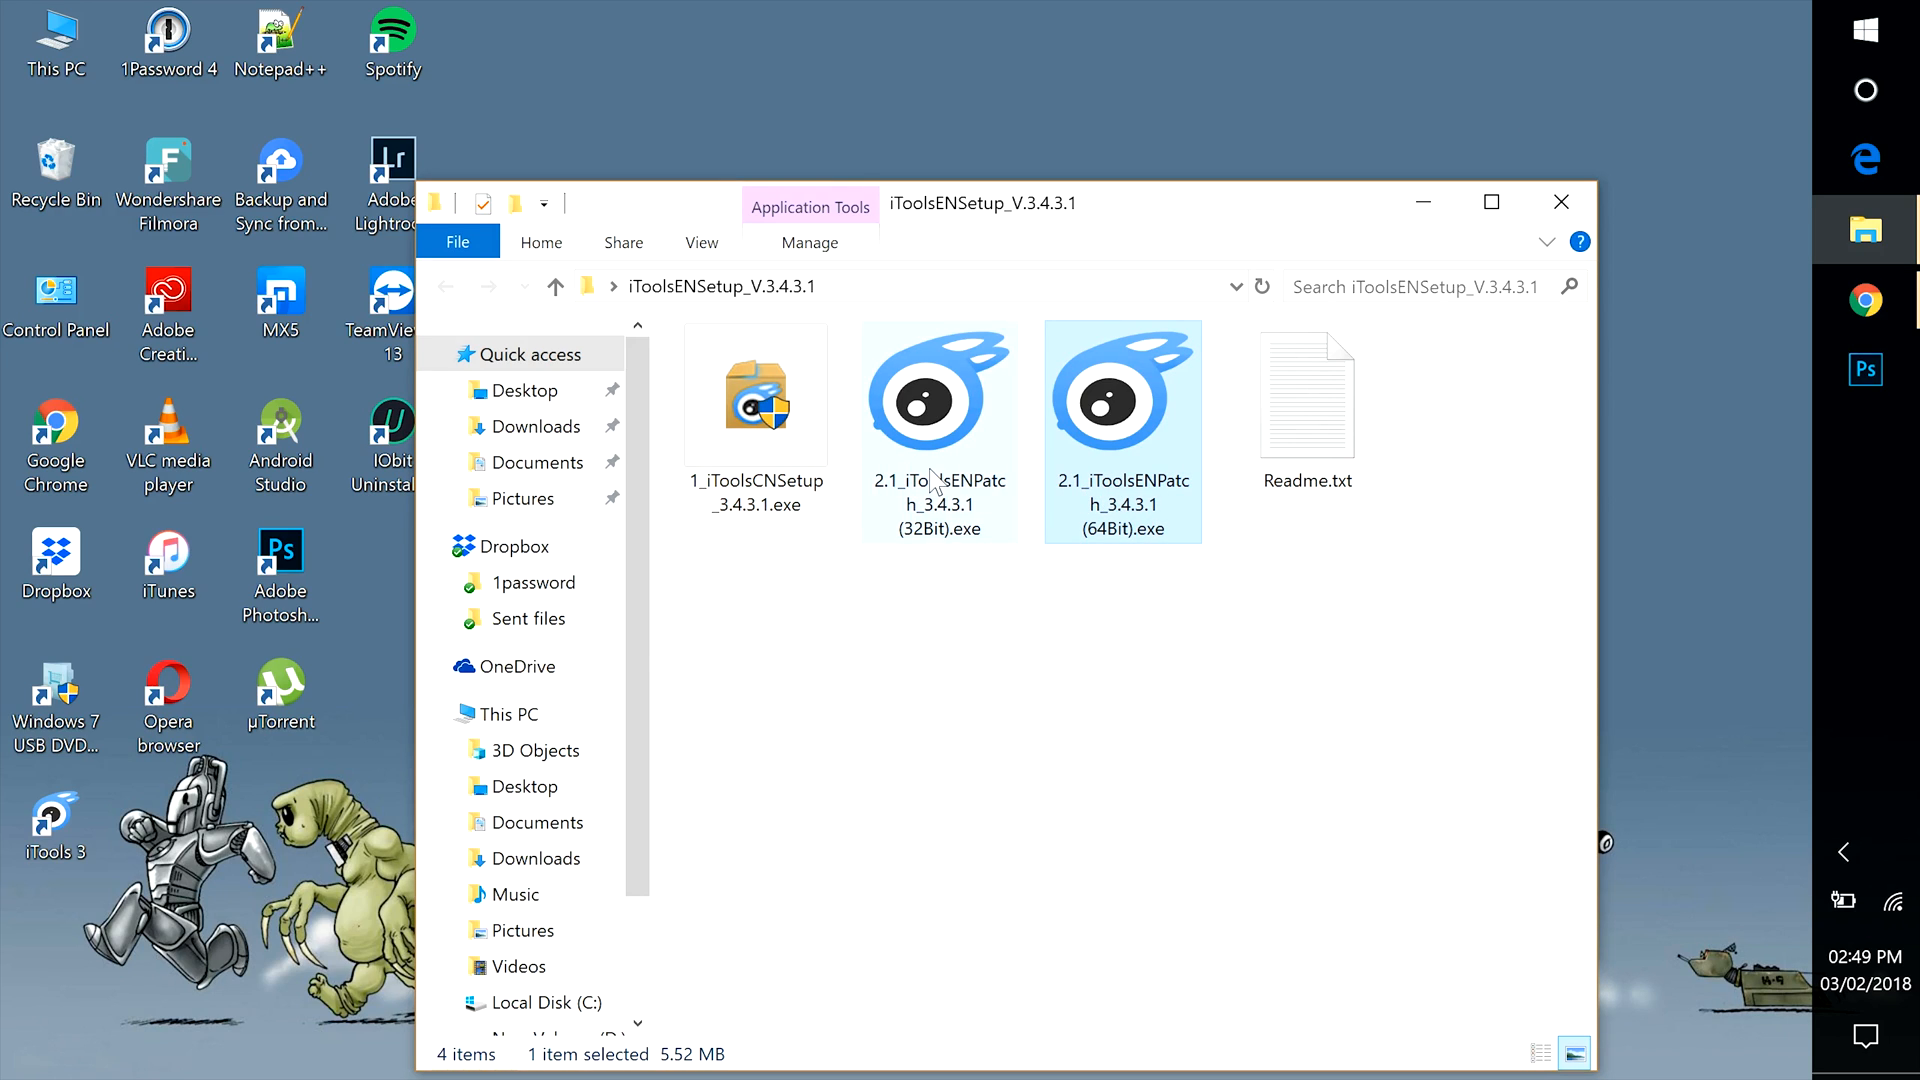
{"action": "left_click", "coordinate": [1140, 504]}
{"action": "left_click", "coordinate": [950, 445]}
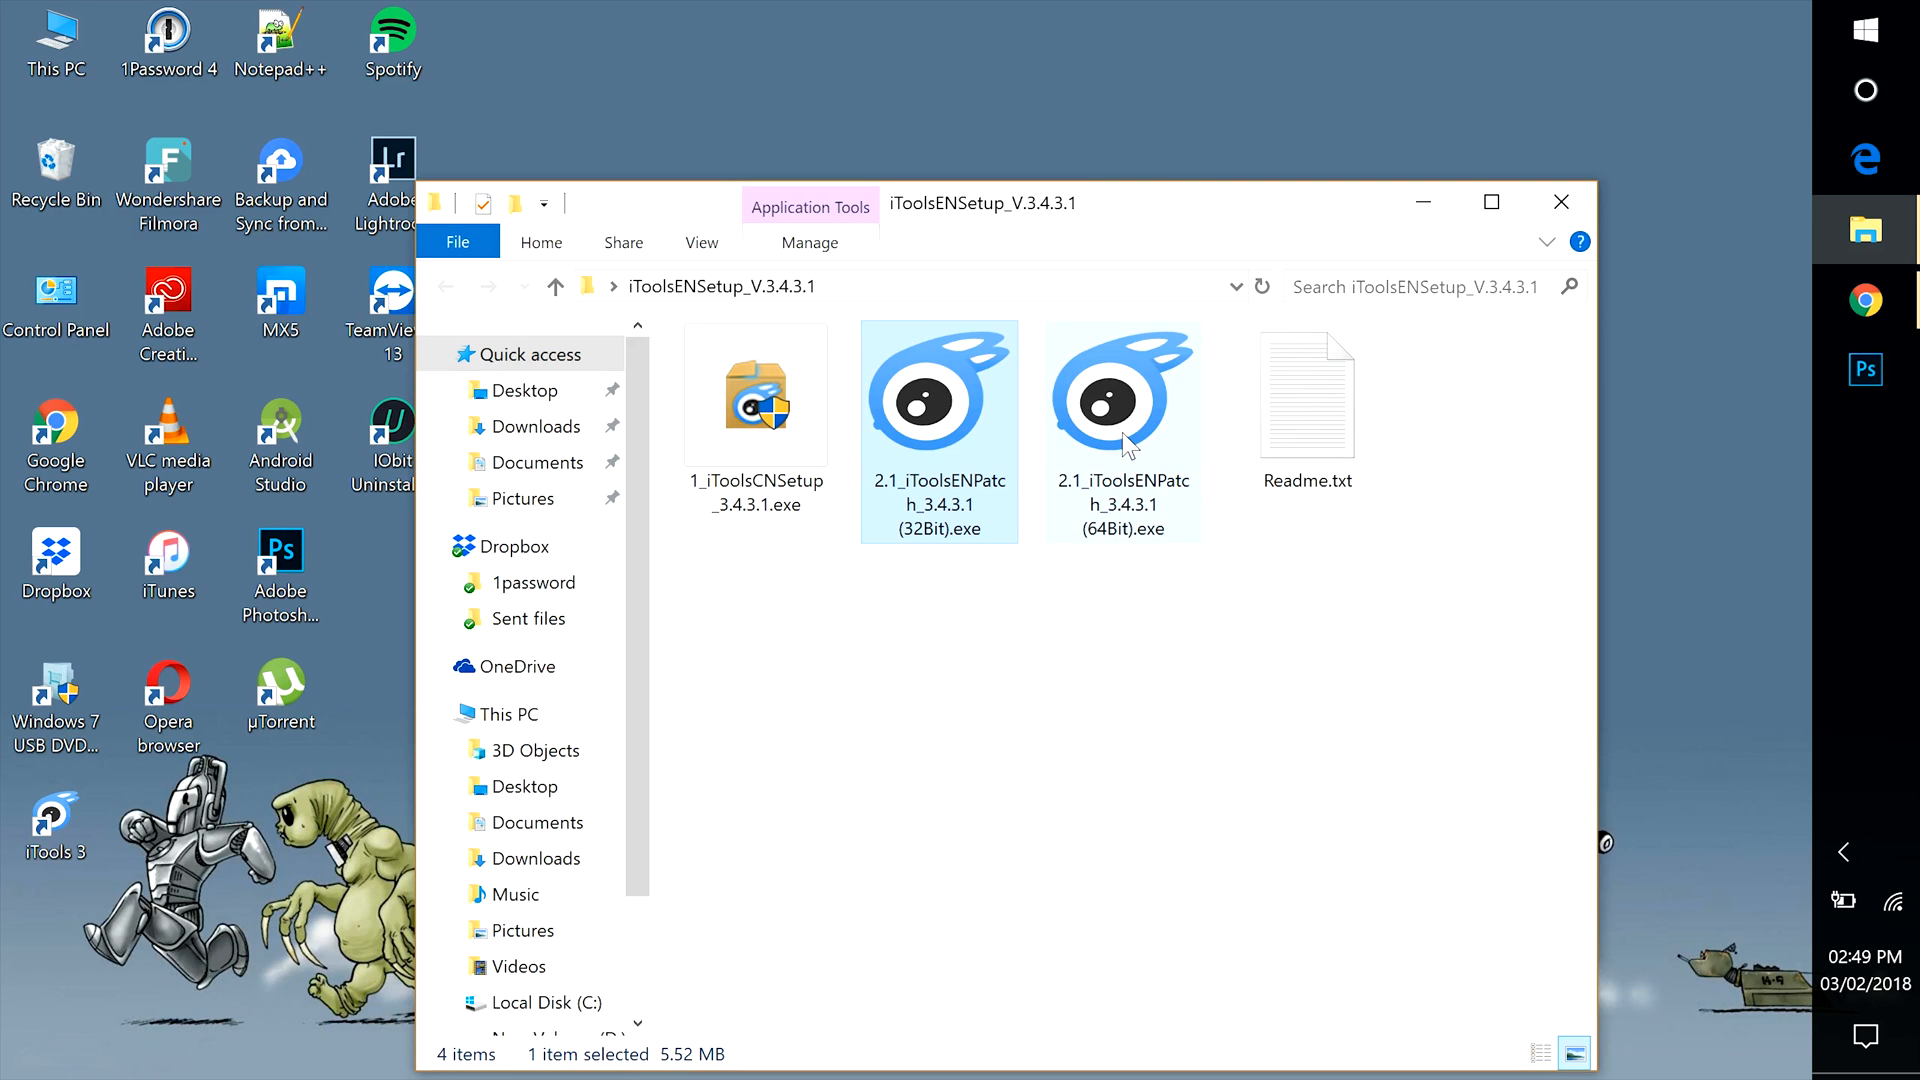
{"action": "left_click", "coordinate": [1128, 446]}
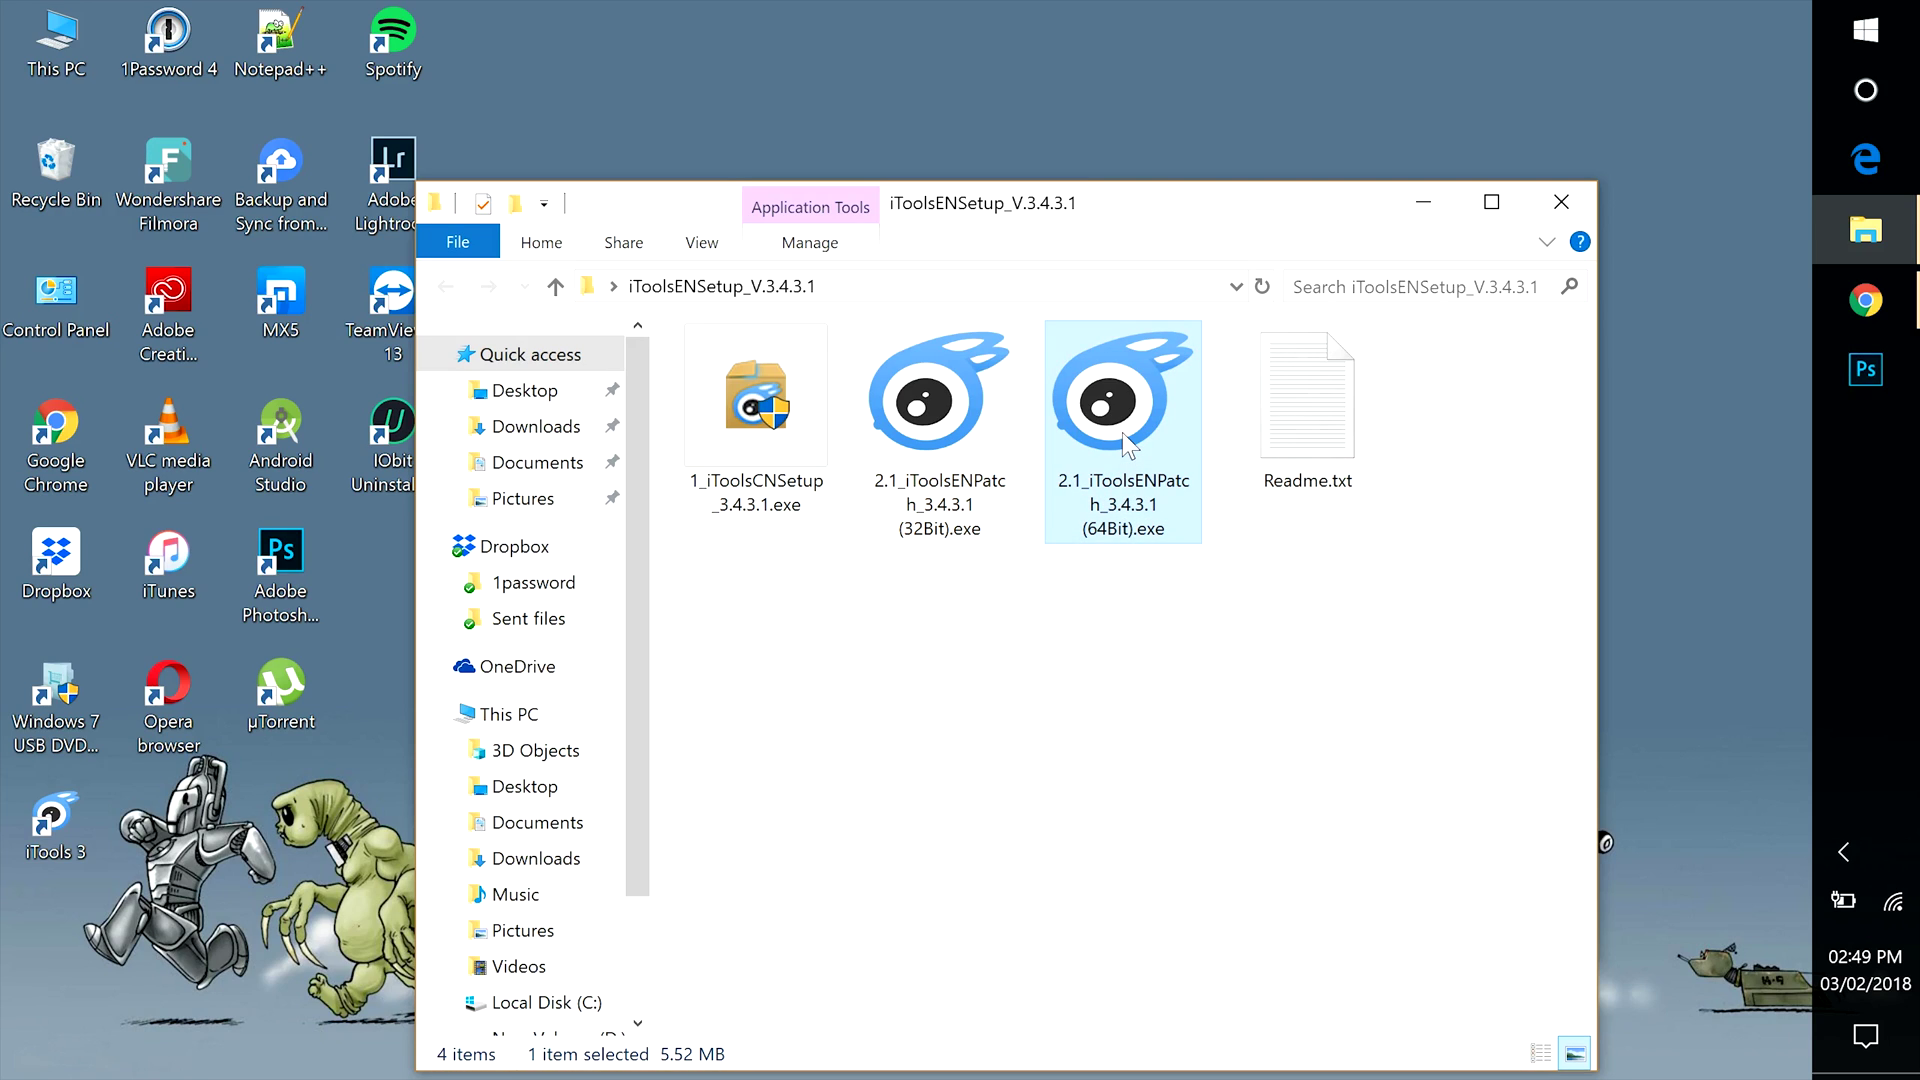
{"action": "left_click", "coordinate": [932, 460]}
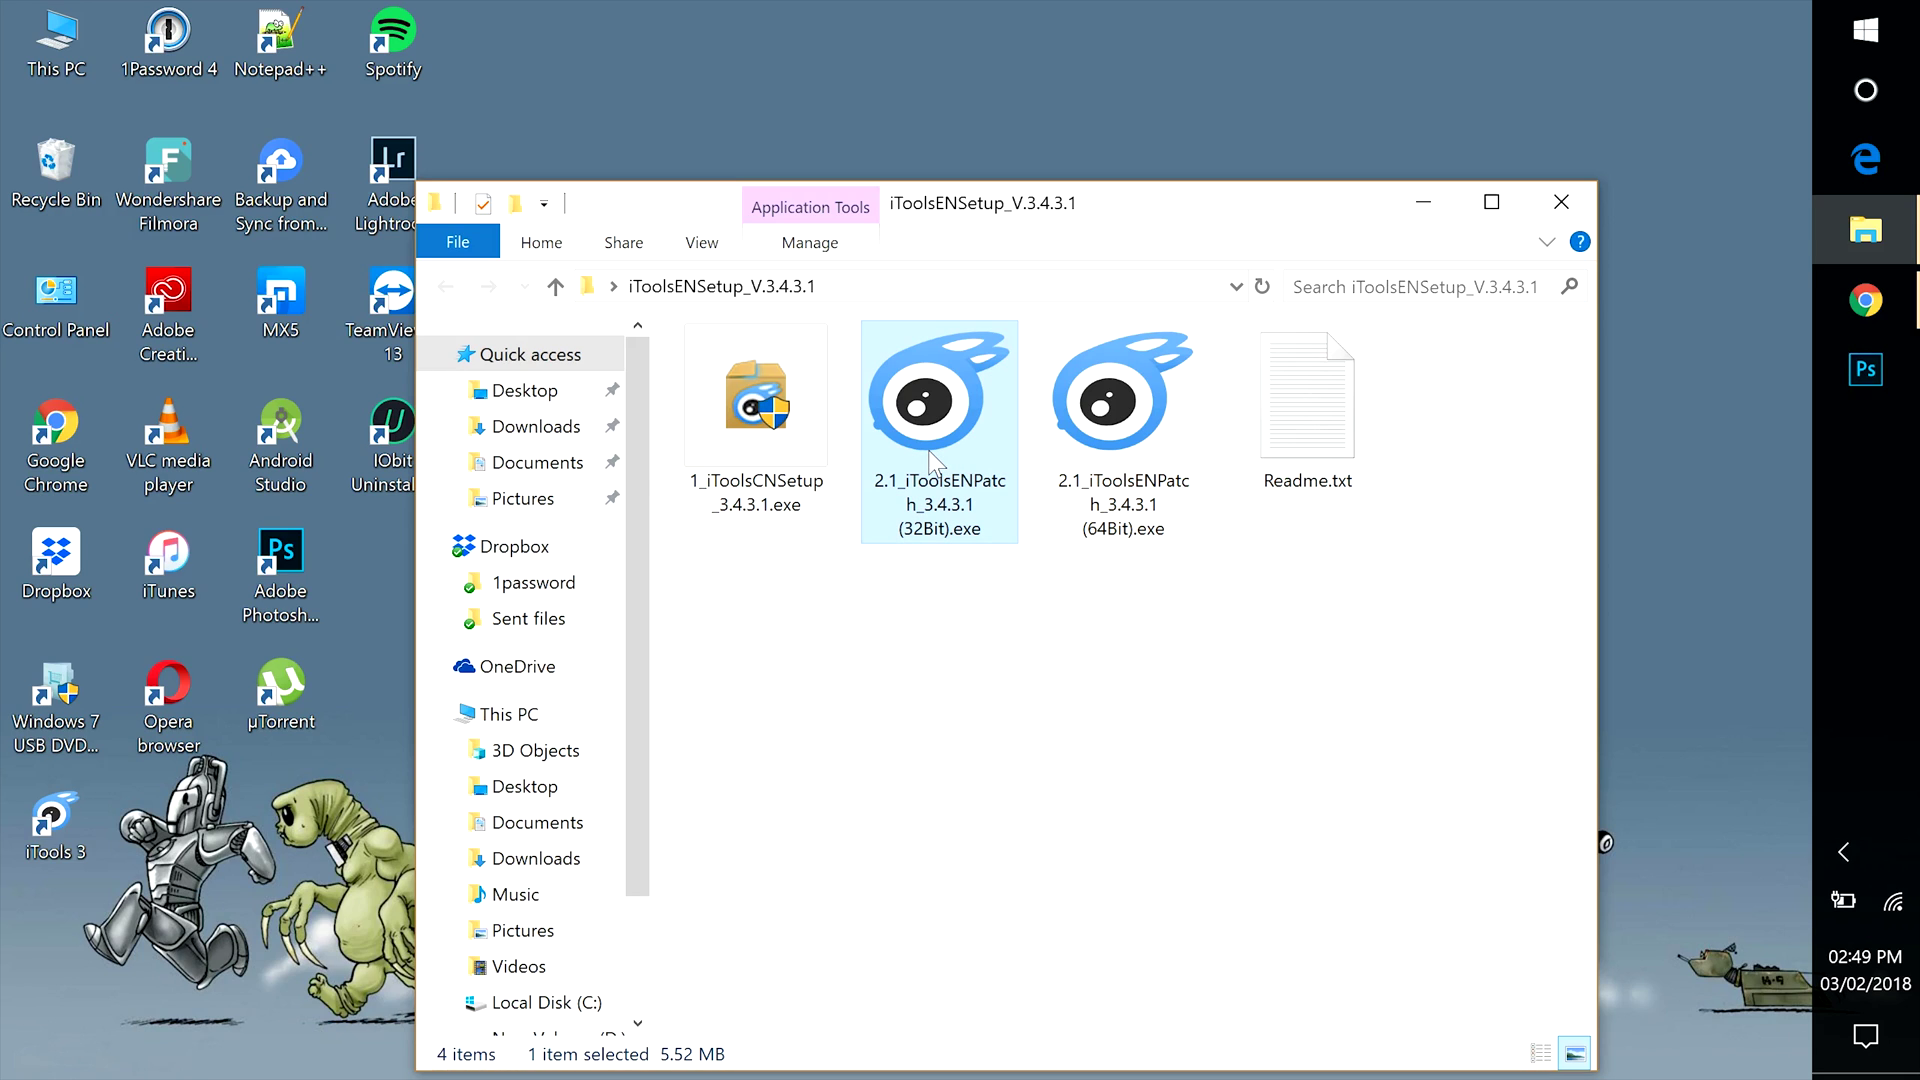
{"action": "left_click", "coordinate": [1163, 458]}
{"action": "right_click", "coordinate": [1167, 454]}
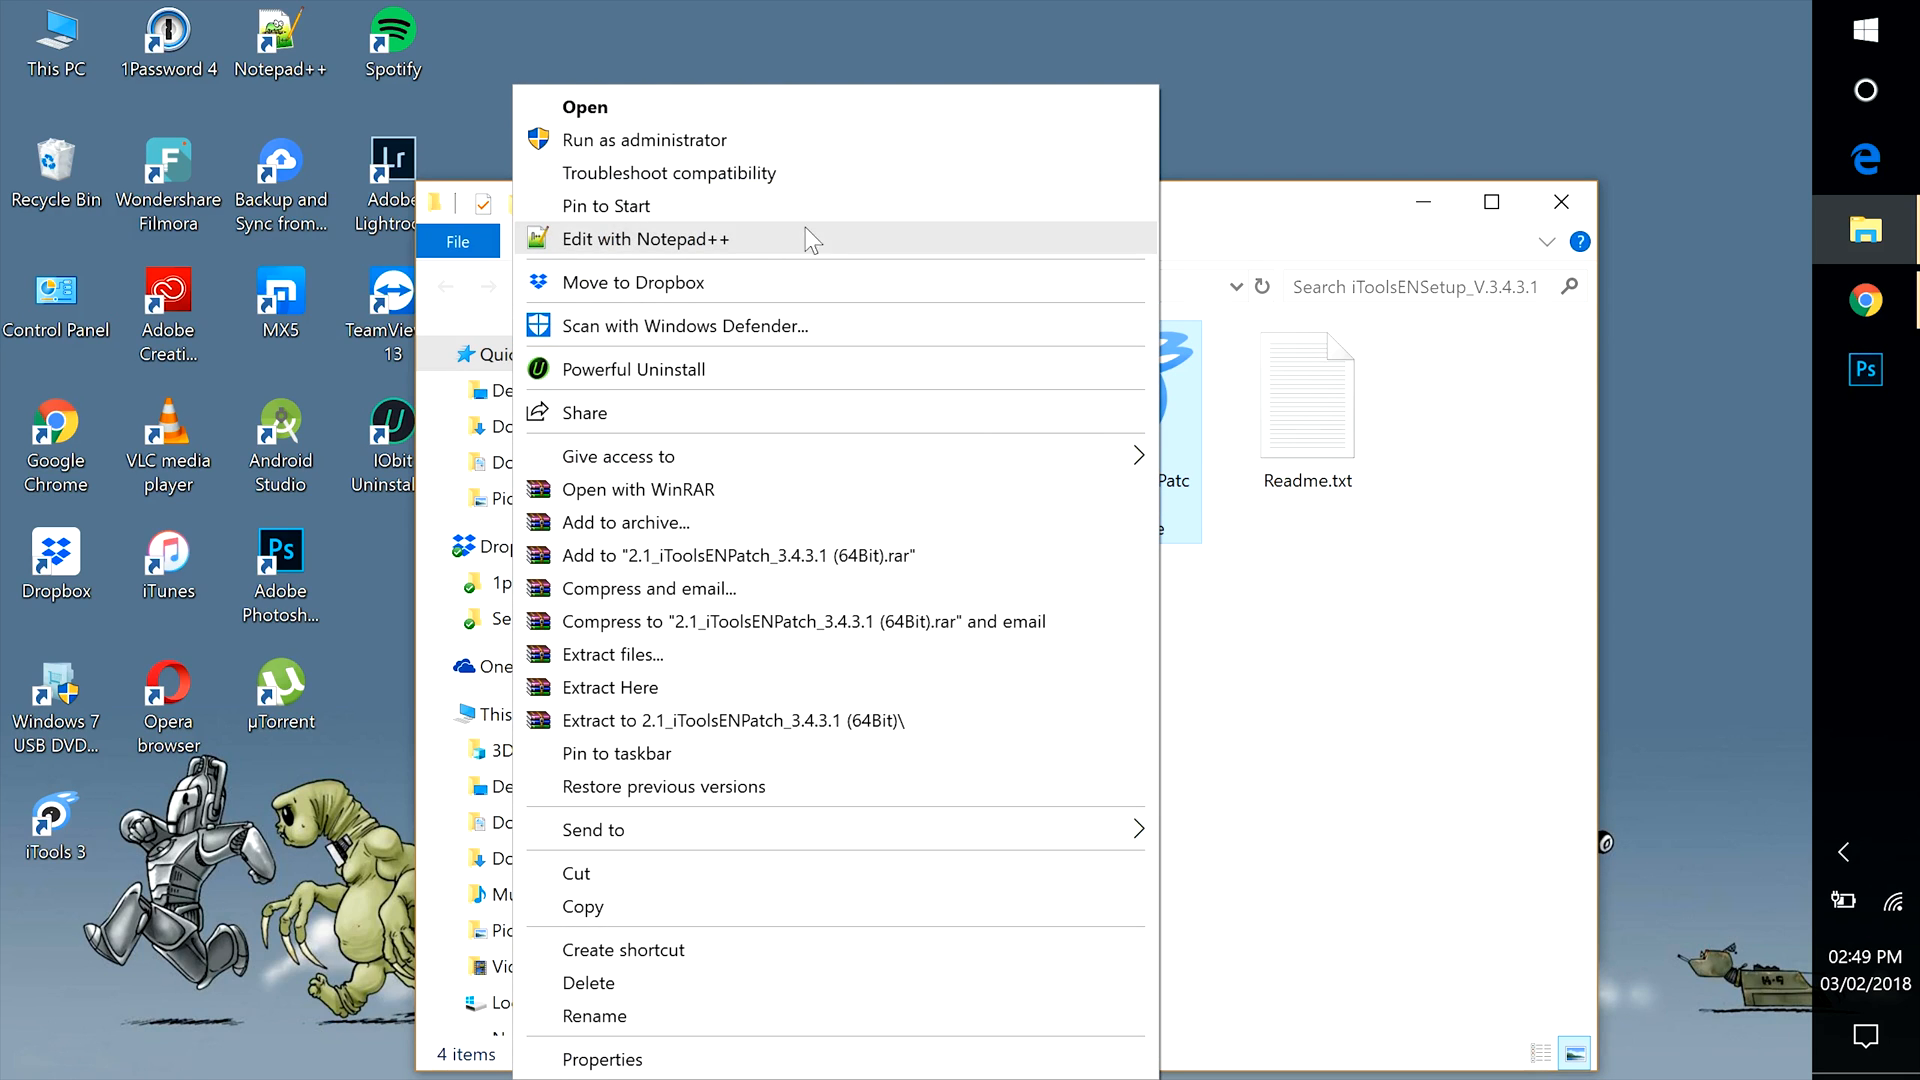
{"action": "left_click", "coordinate": [785, 142]}
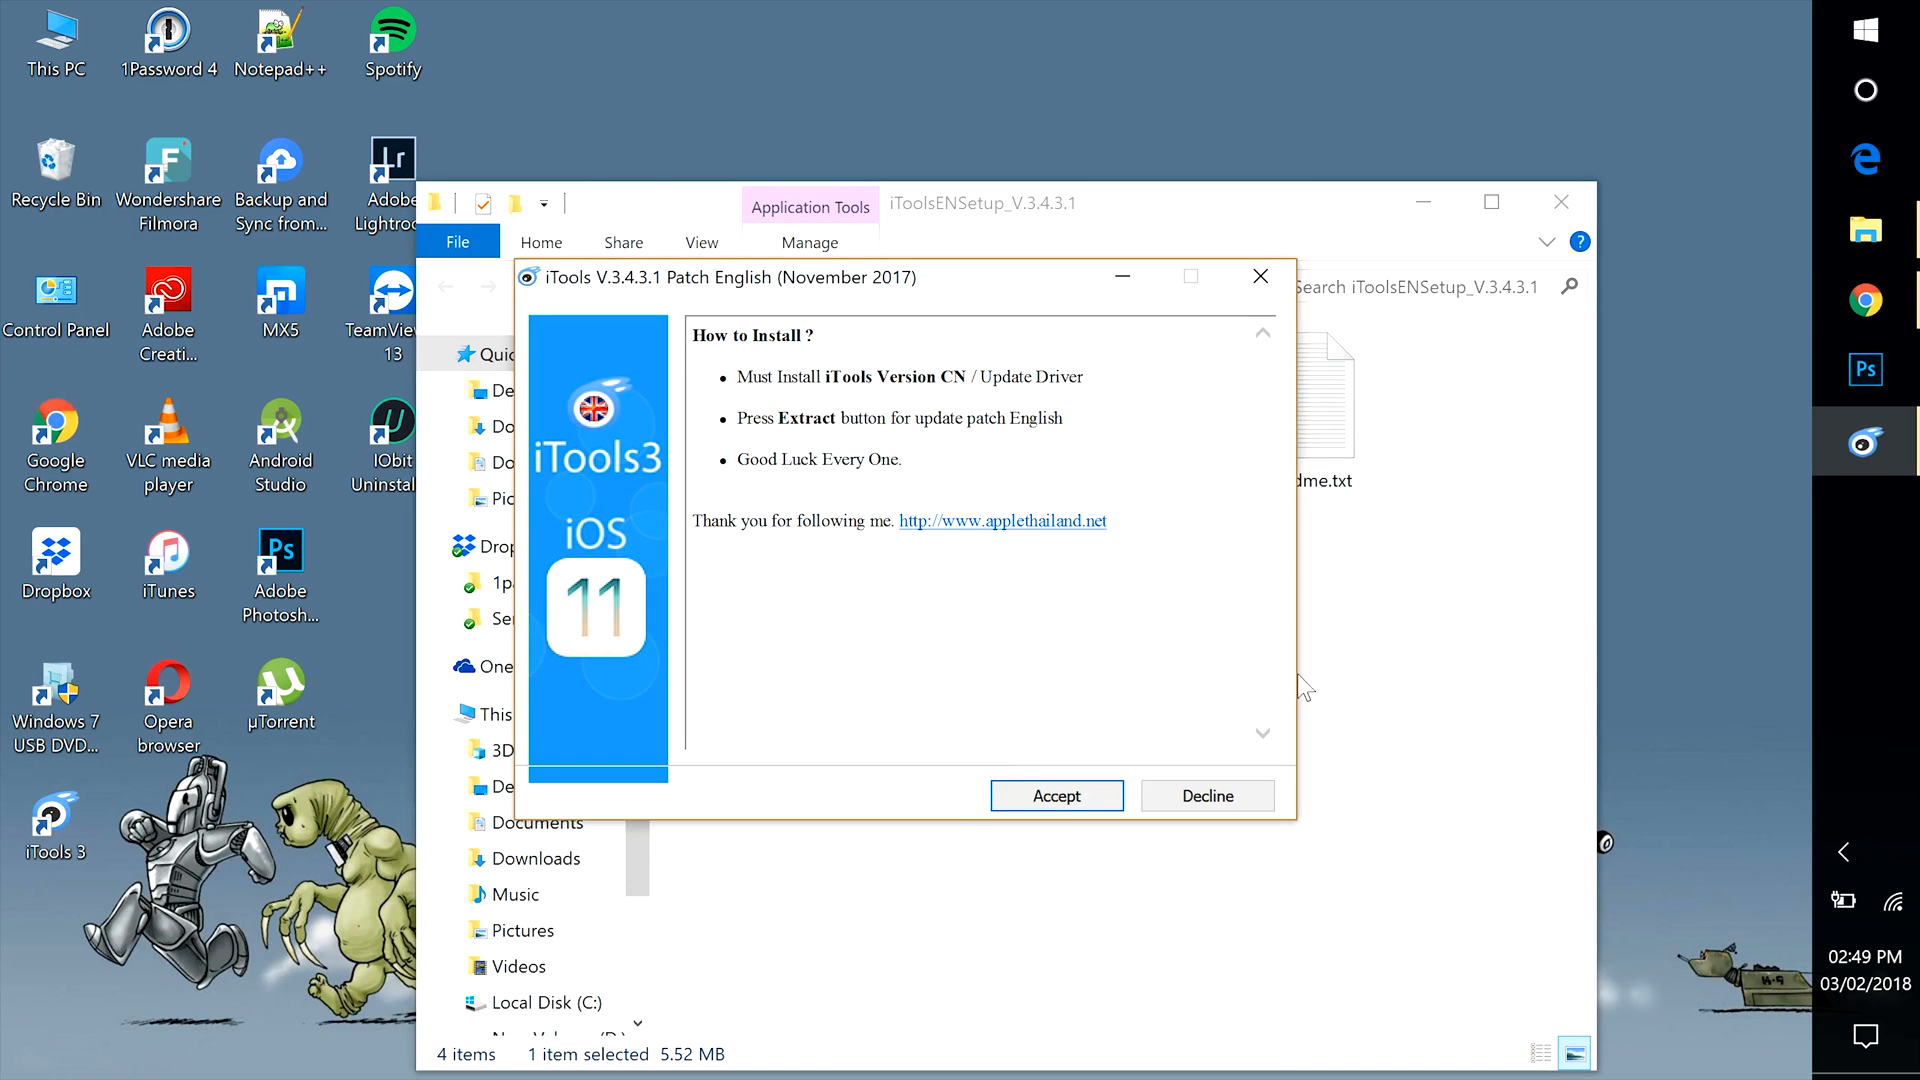
Accept the notes, extract the patch into the iTools 3 folder replacing all files, and close the folder
{"action": "left_click", "coordinate": [1055, 797]}
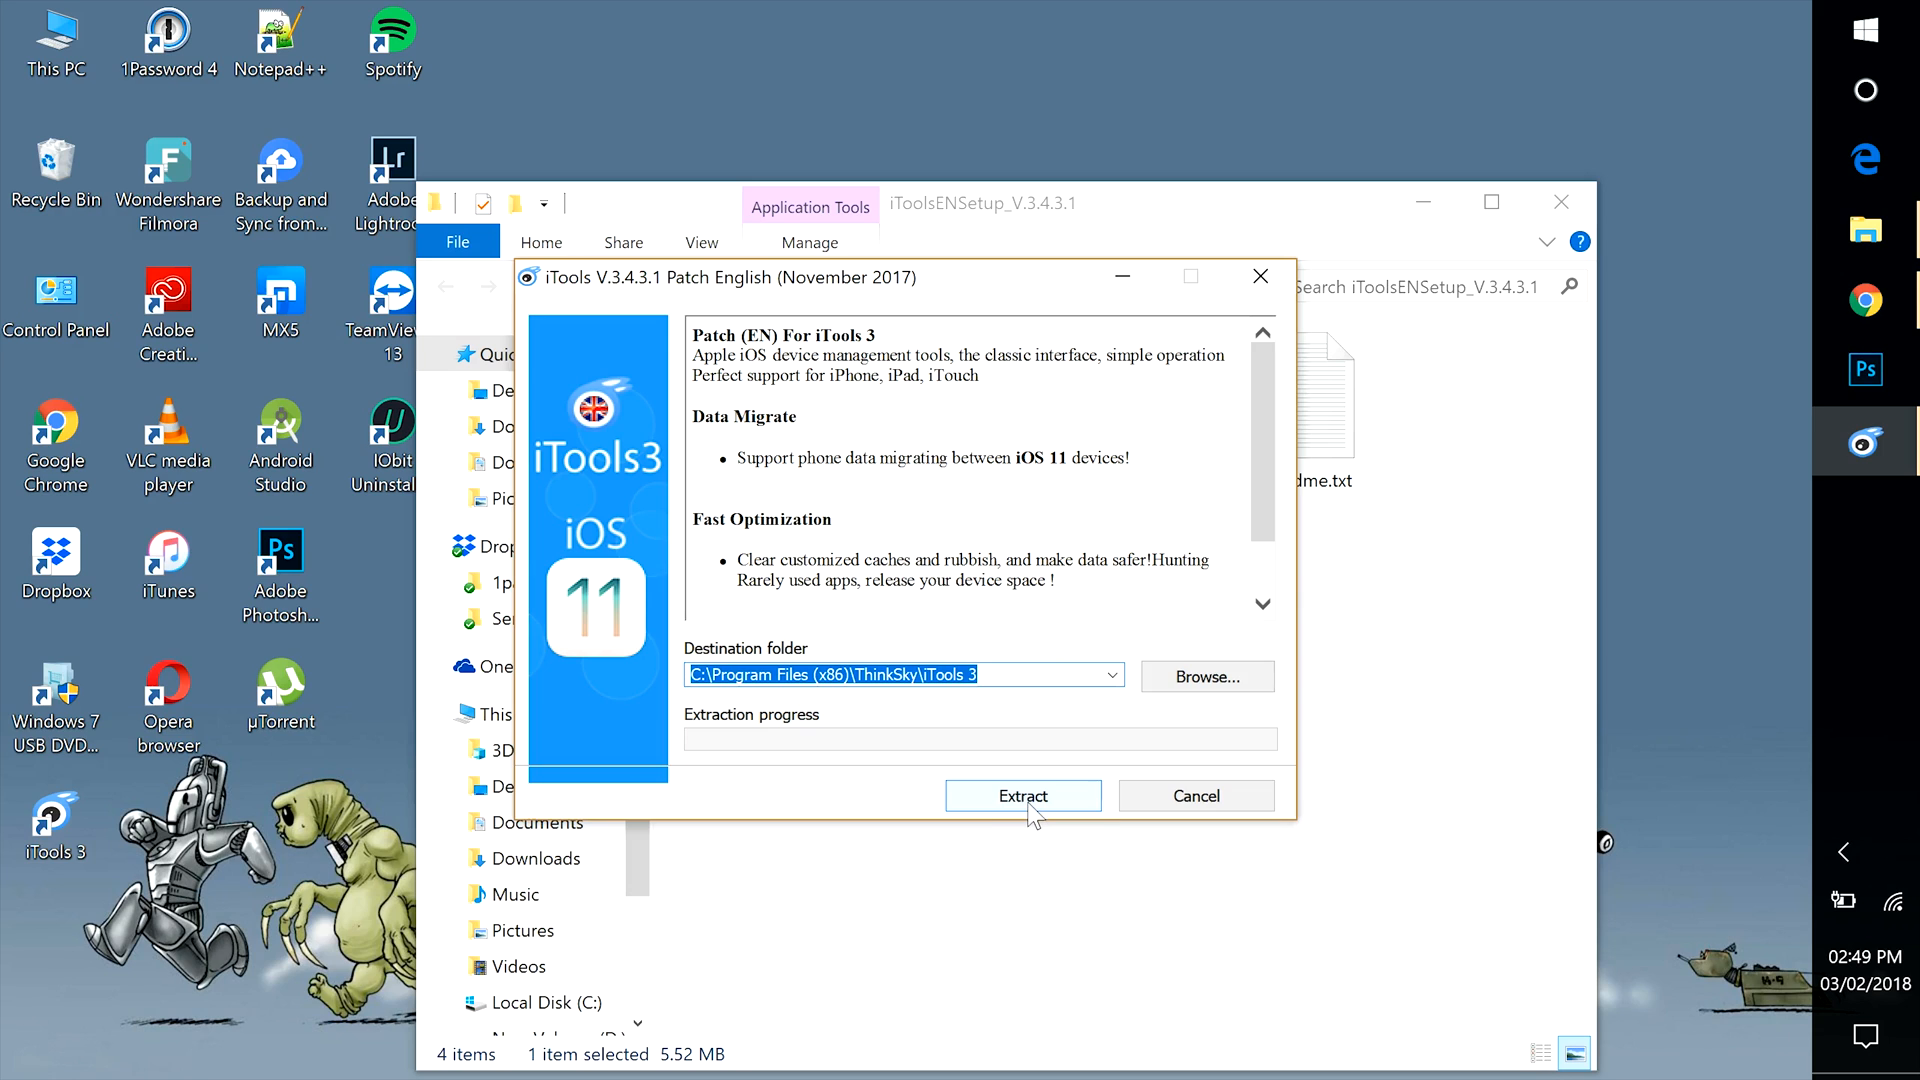
{"action": "left_click", "coordinate": [1033, 810]}
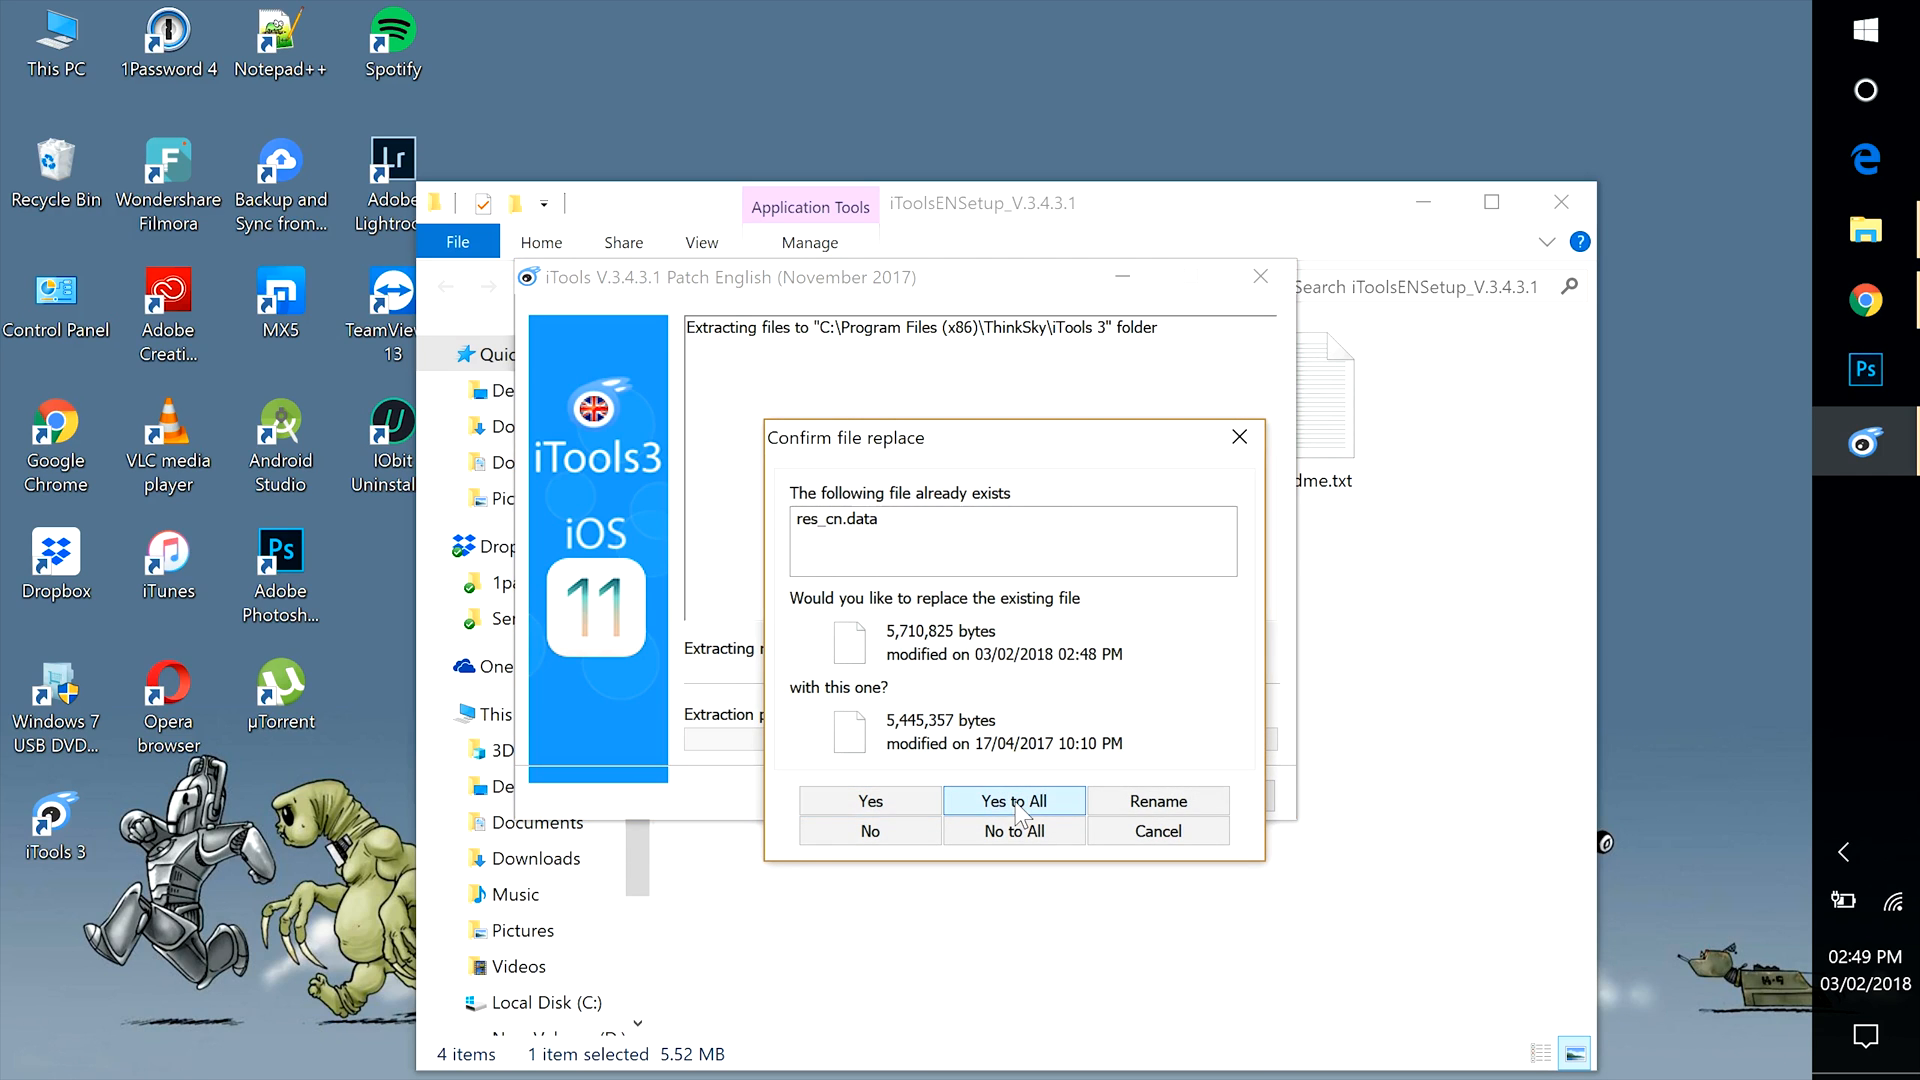
{"action": "left_click", "coordinate": [1020, 803]}
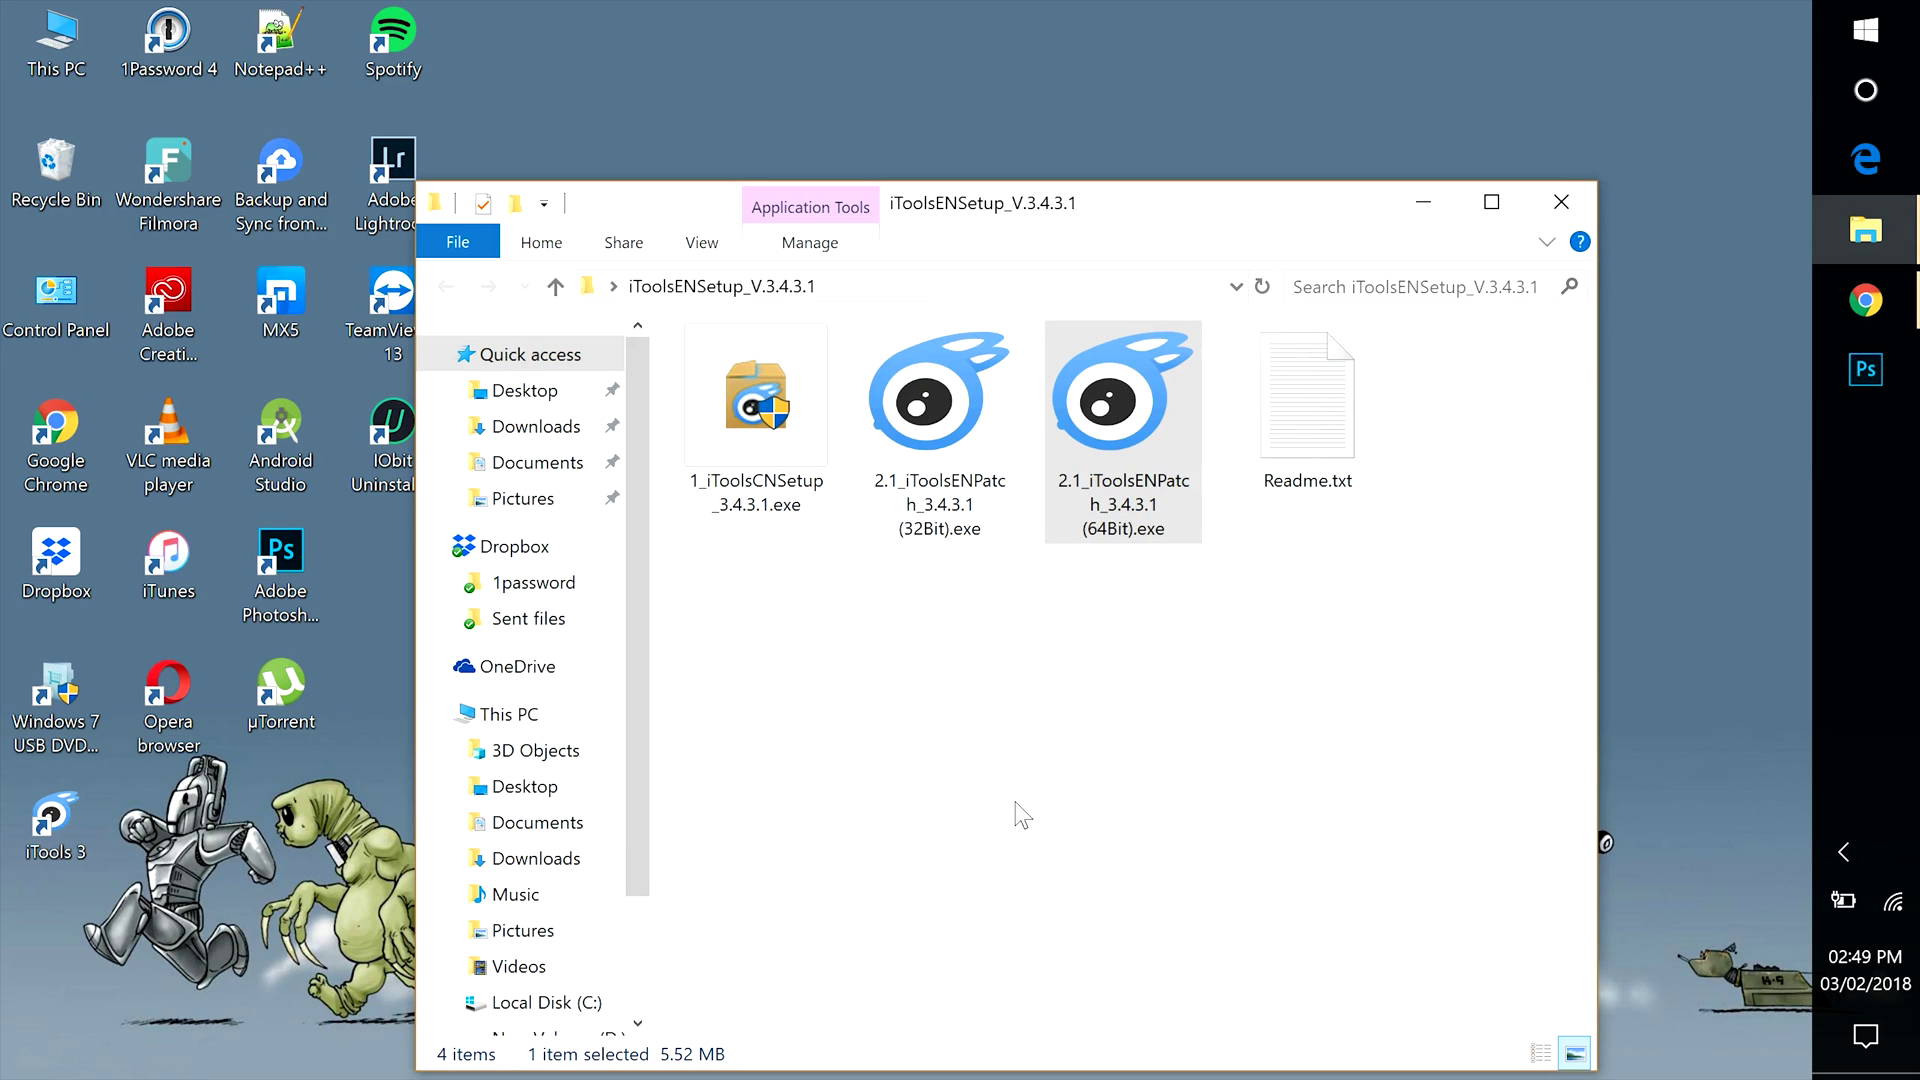
{"action": "left_click", "coordinate": [1560, 201]}
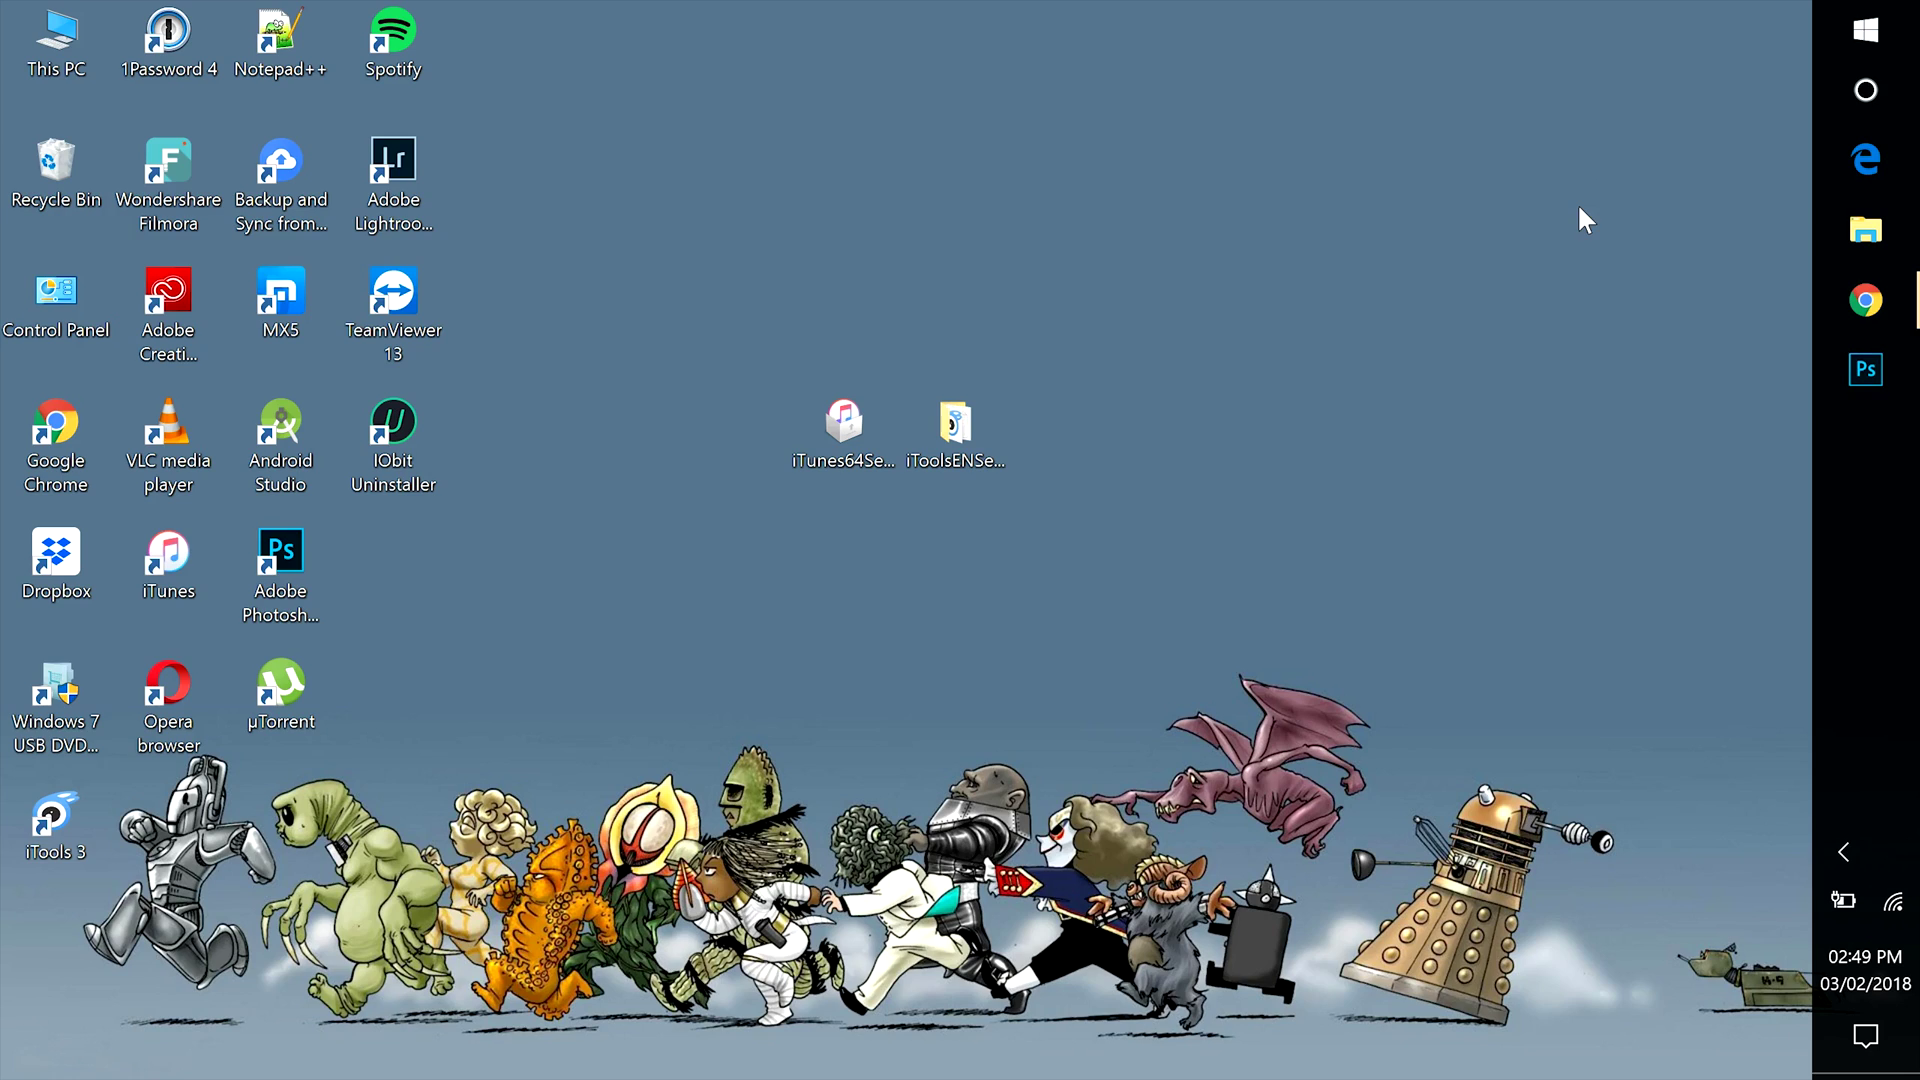
Launch iTools 3 in English, view the iPhone 7 Information page, close it and return to Chrome
{"action": "double_click", "coordinate": [49, 834]}
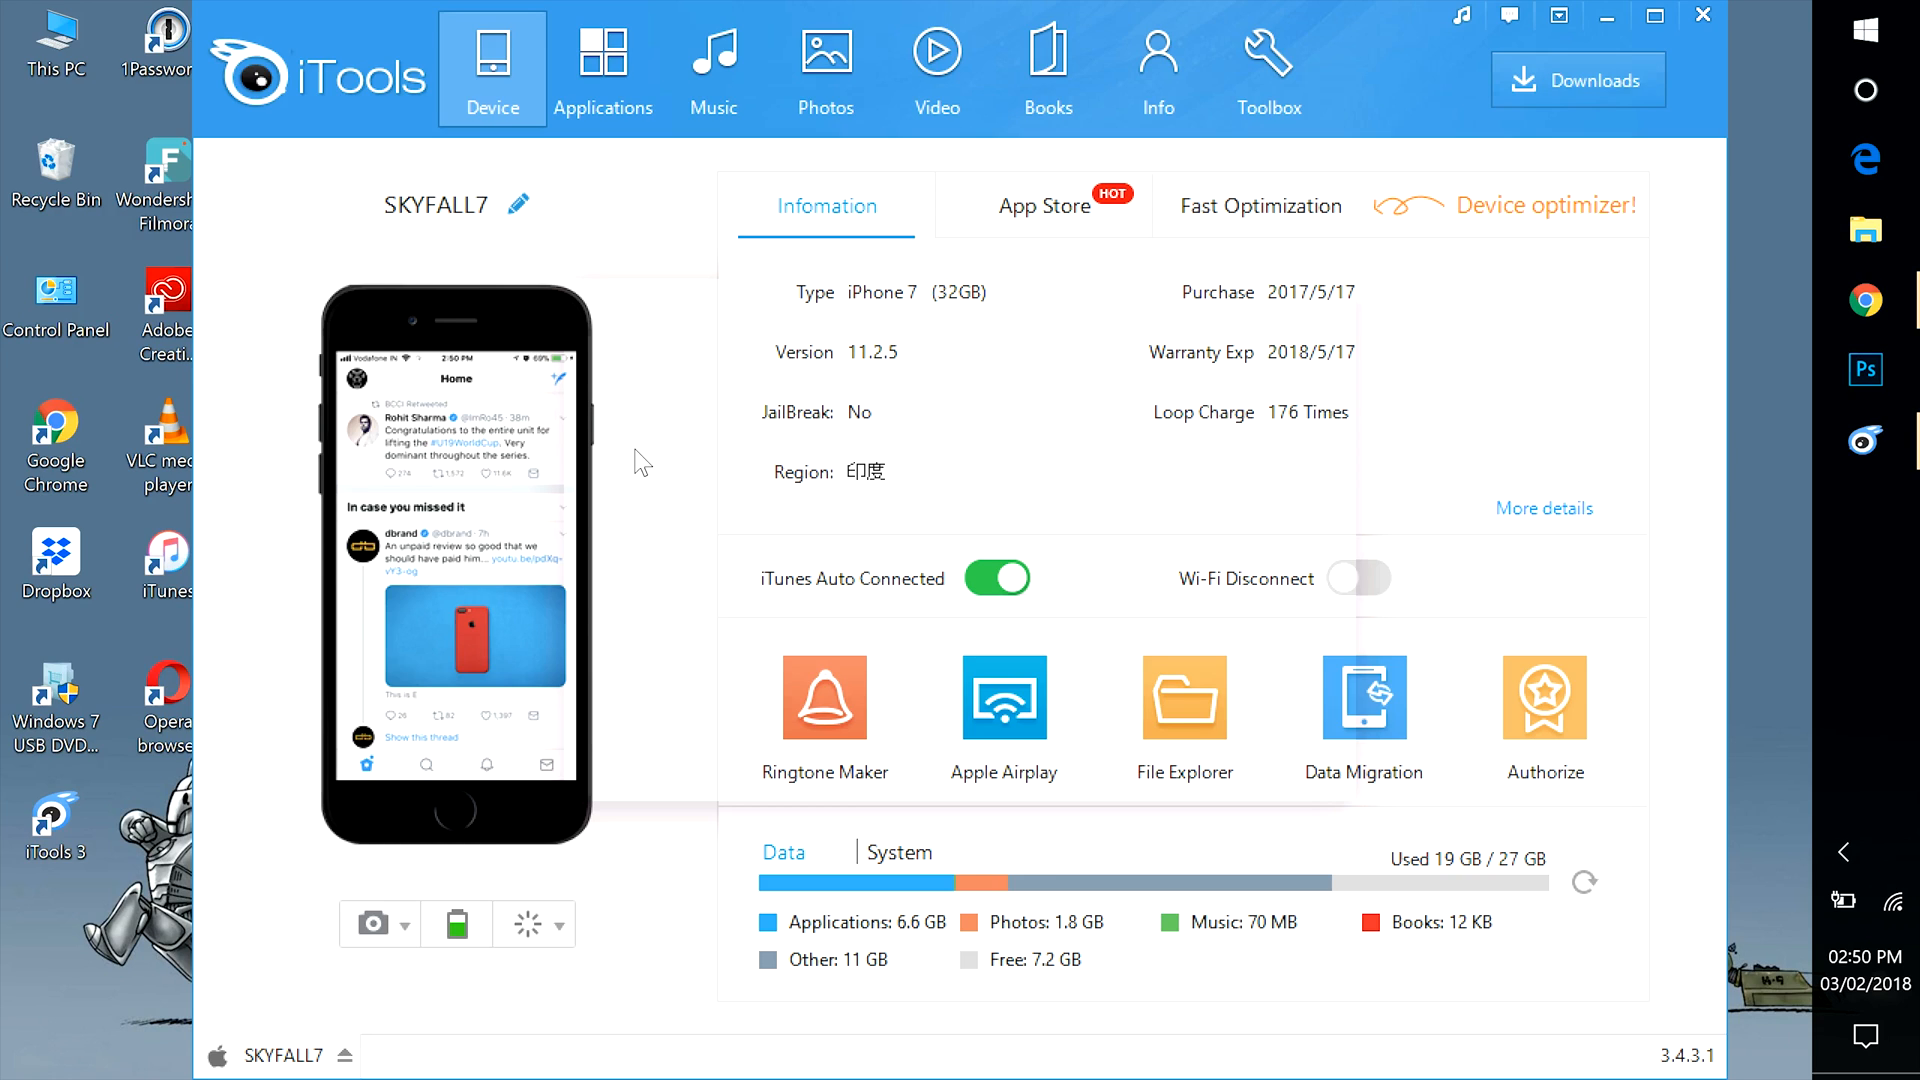
{"action": "left_click", "coordinate": [1091, 228]}
{"action": "left_click", "coordinate": [899, 223]}
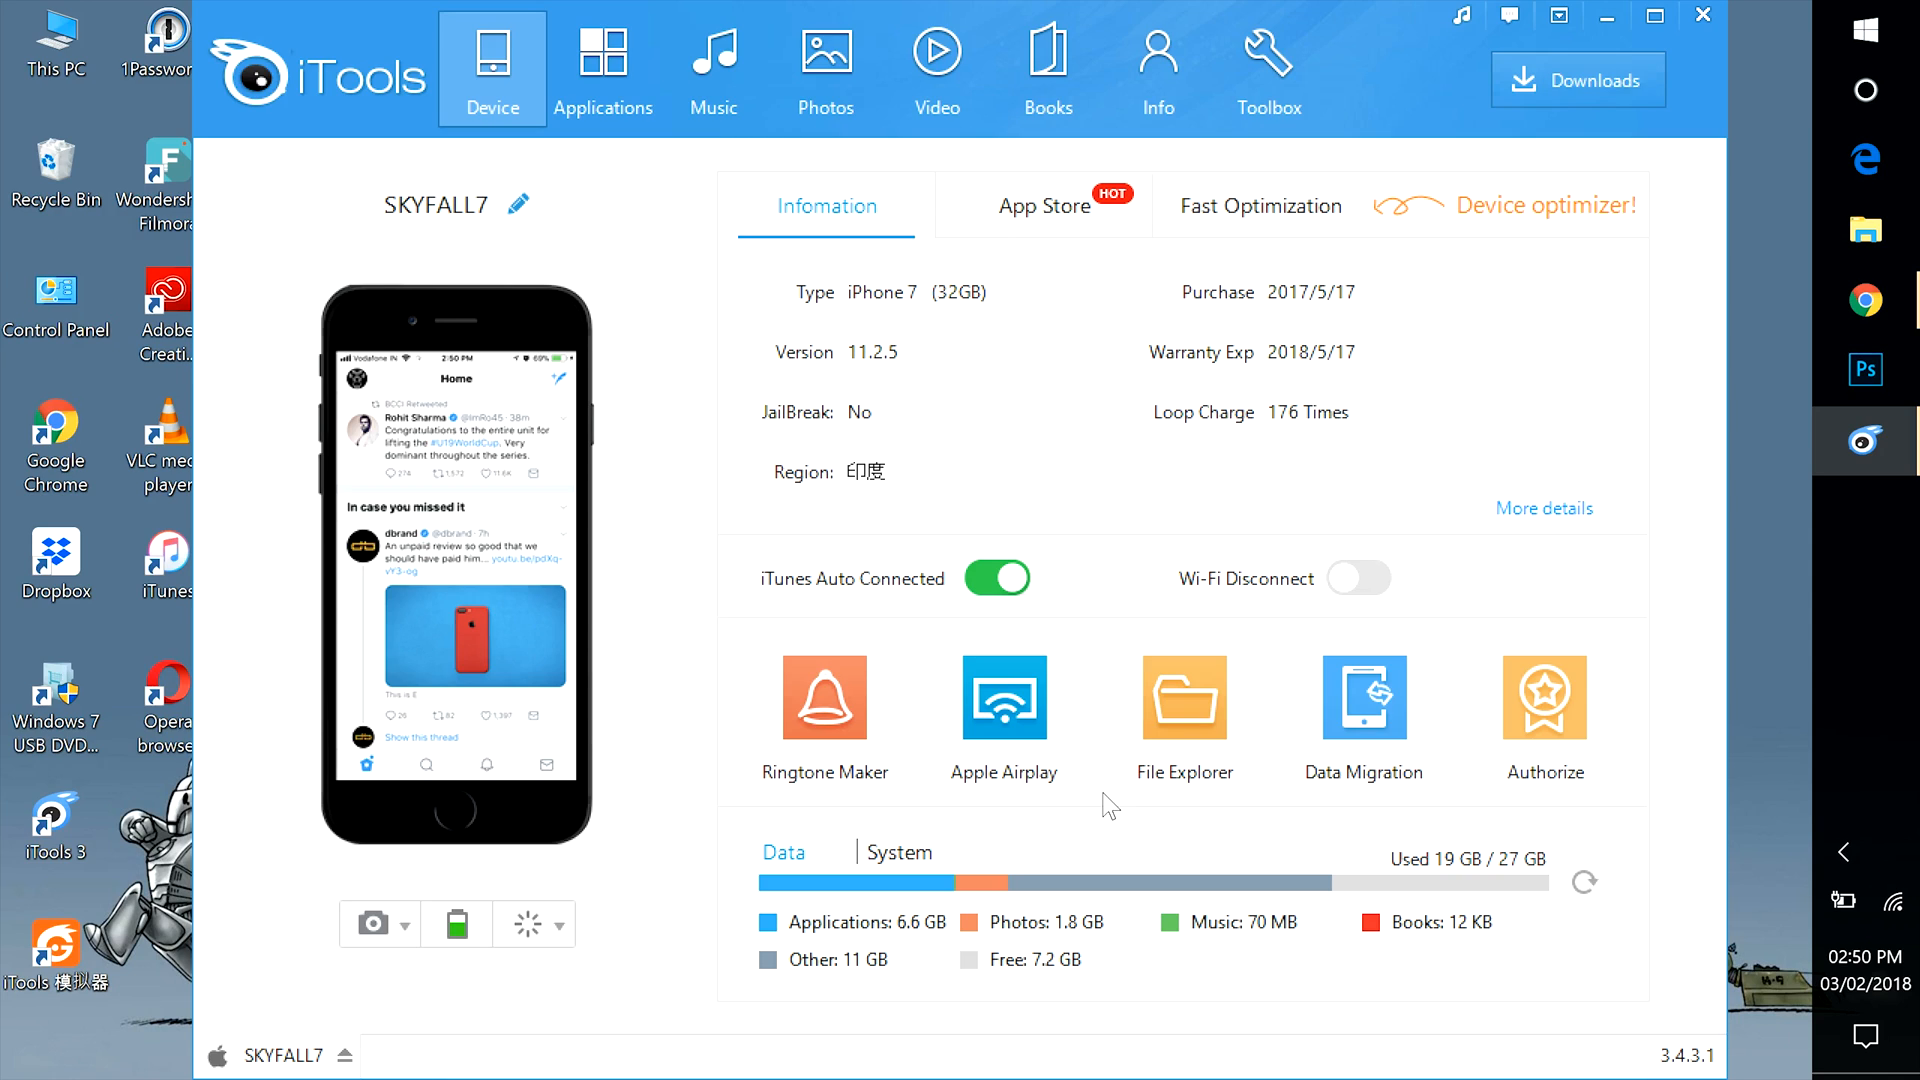
{"action": "left_click", "coordinate": [1703, 17]}
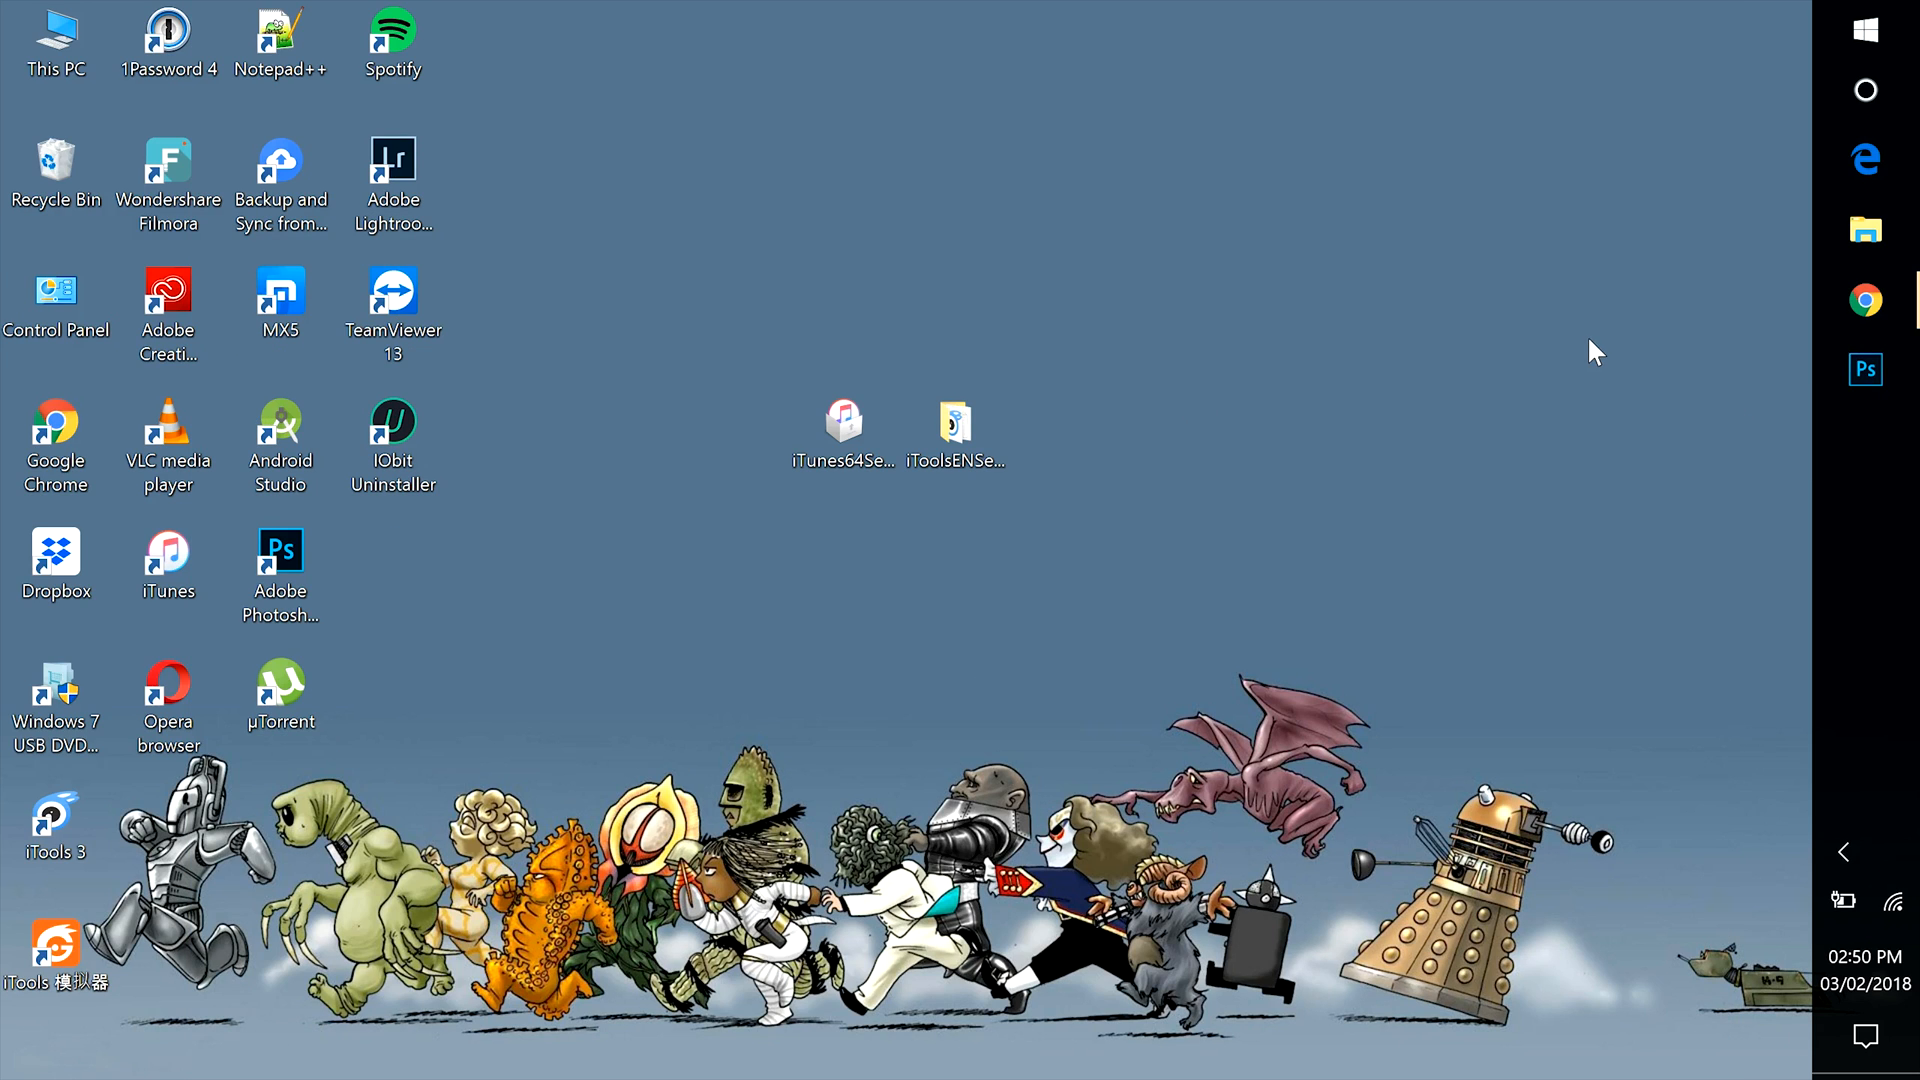
{"action": "left_click", "coordinate": [1866, 300]}
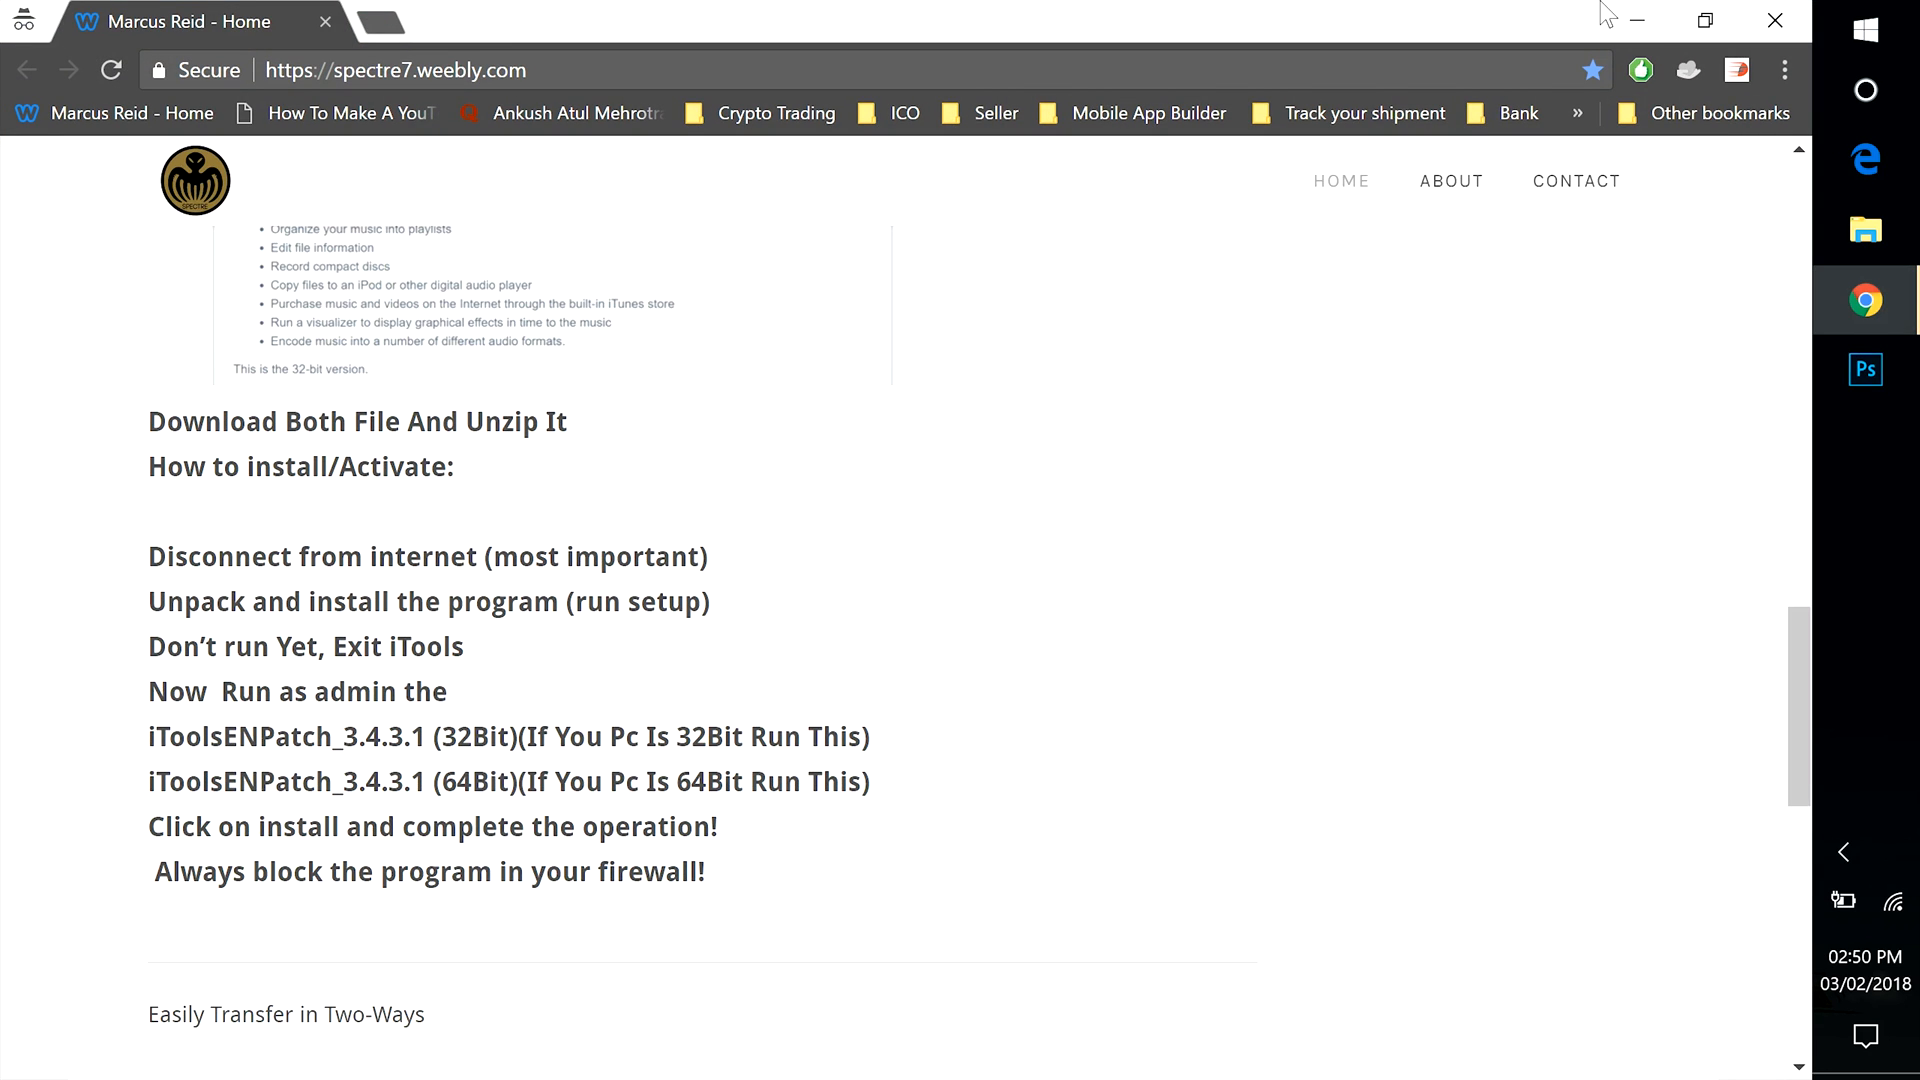
{"action": "scroll", "coordinate": [1145, 736], "scroll_direction": "up", "scroll_amount": 8}
{"action": "scroll", "coordinate": [1144, 735], "scroll_direction": "up", "scroll_amount": 2}
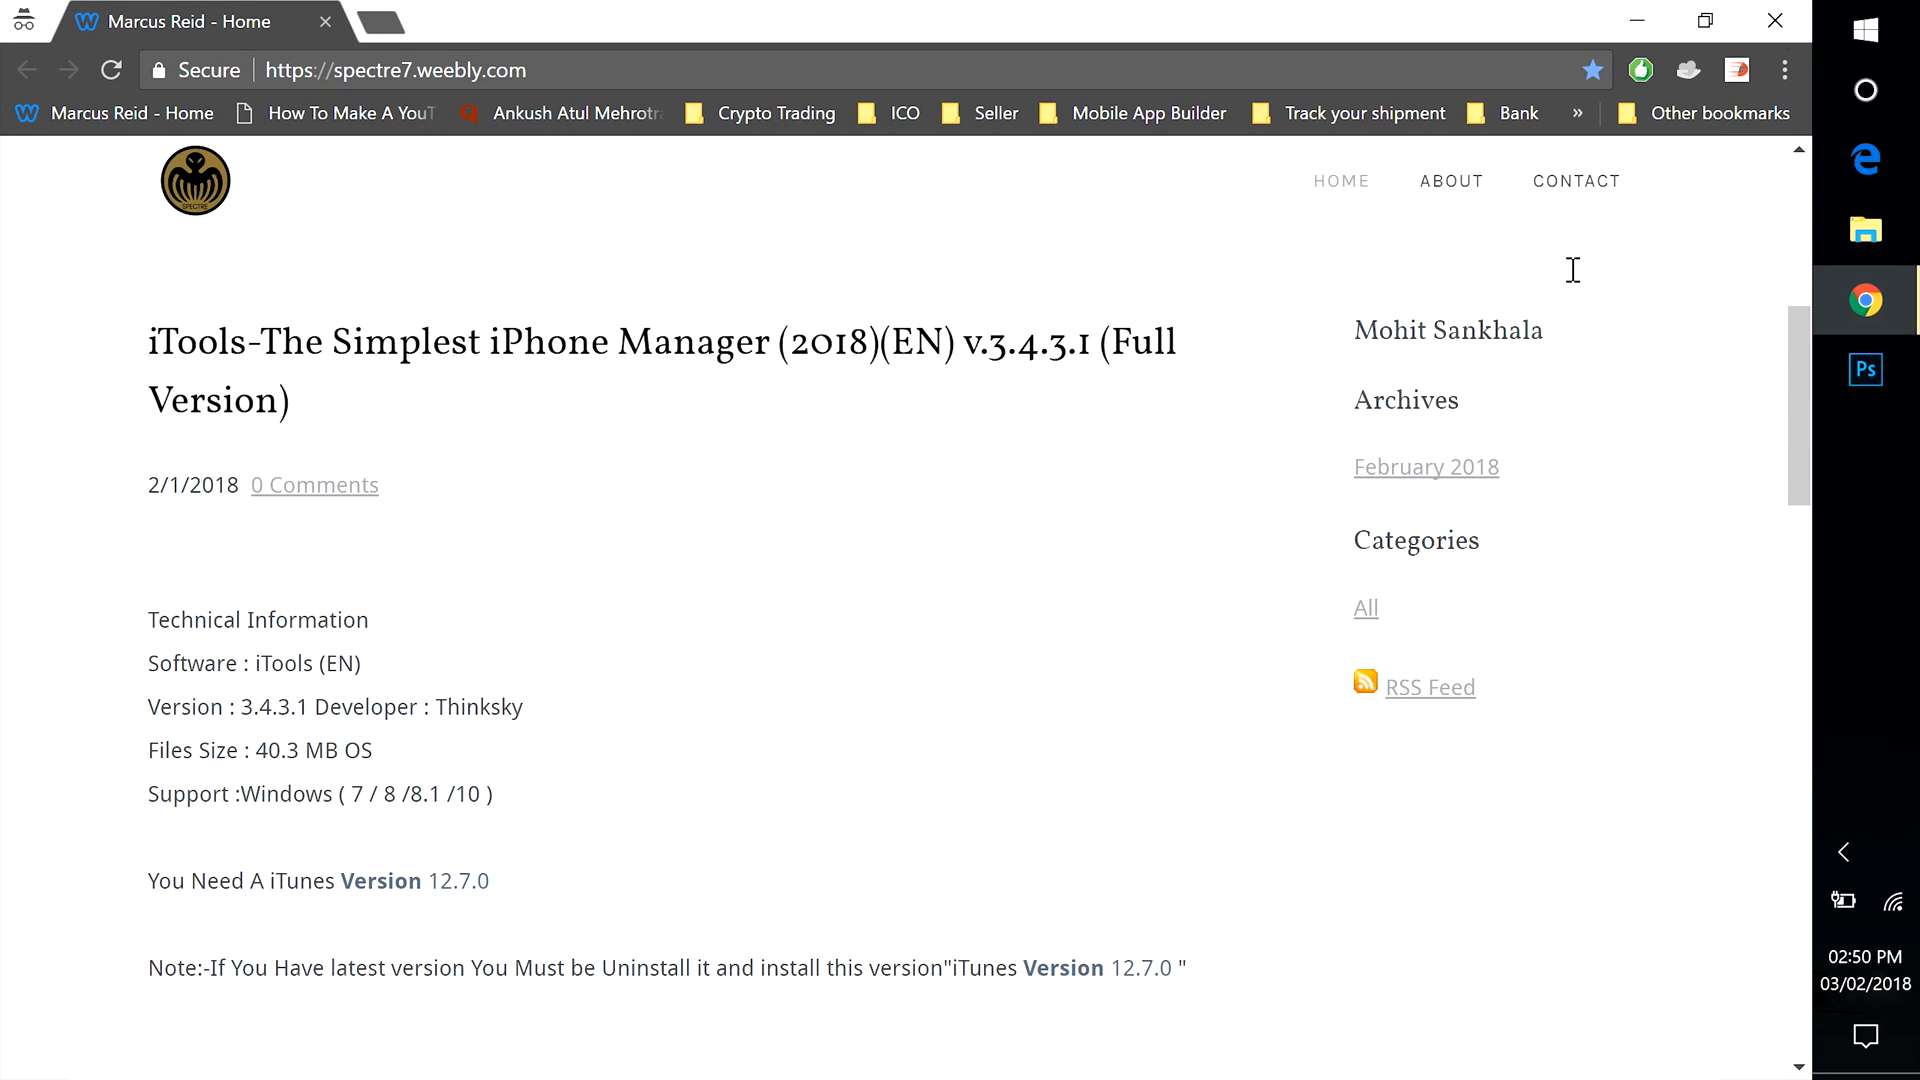